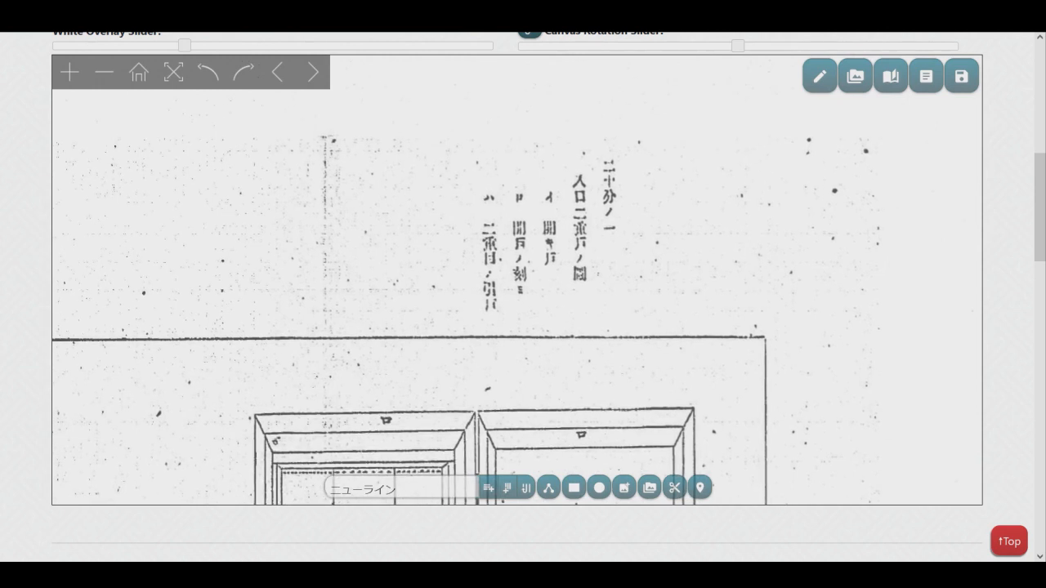
# Go to document page 1 and add a vertical text line reading 製糸業心得.
pyautogui.click(890, 76)
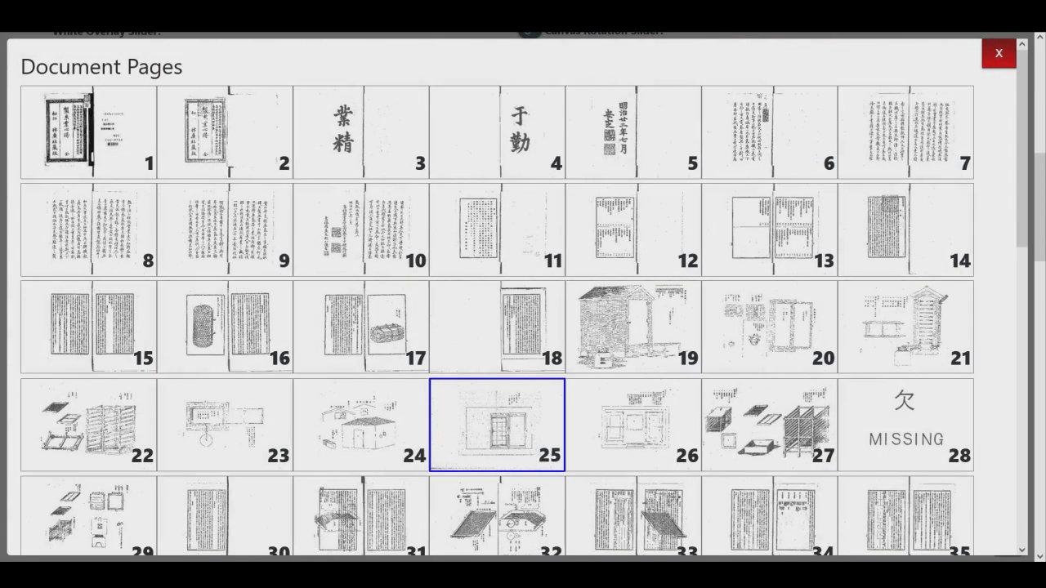
pyautogui.click(89, 133)
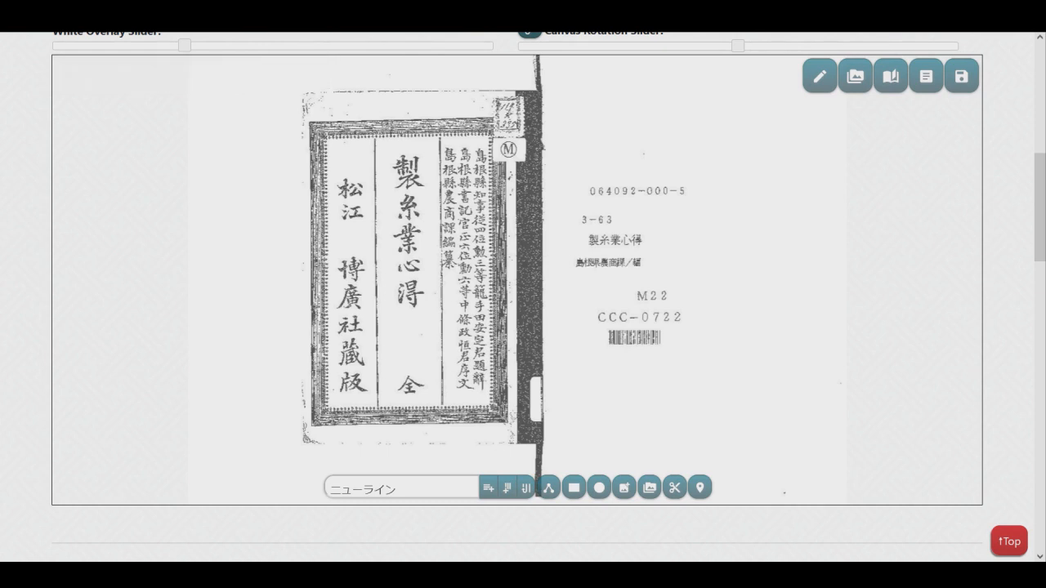
pyautogui.click(409, 487)
pyautogui.hotkey('ctrl', 'a')
pyautogui.write('製糸業心得')
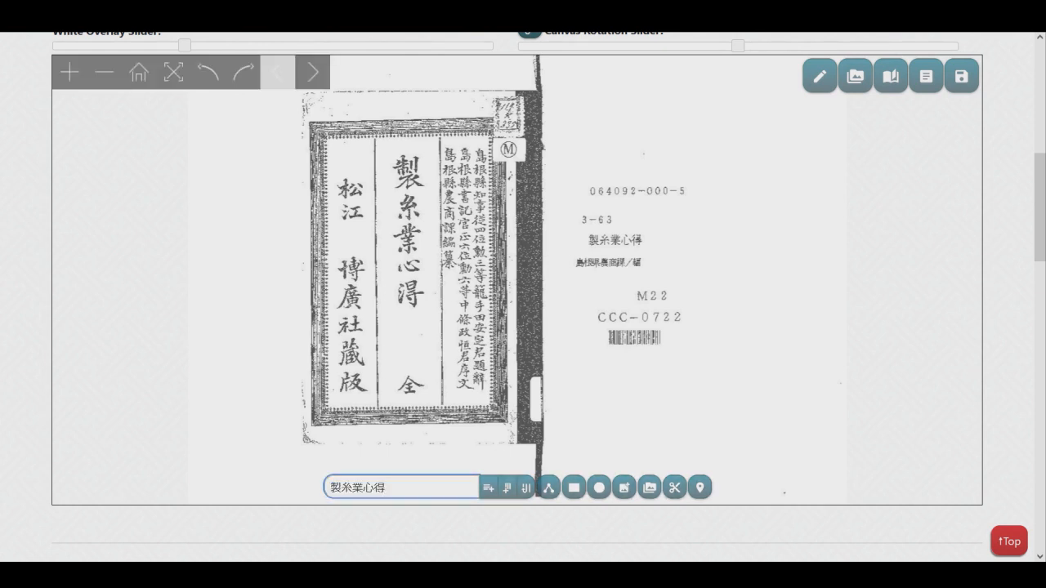
pyautogui.click(507, 488)
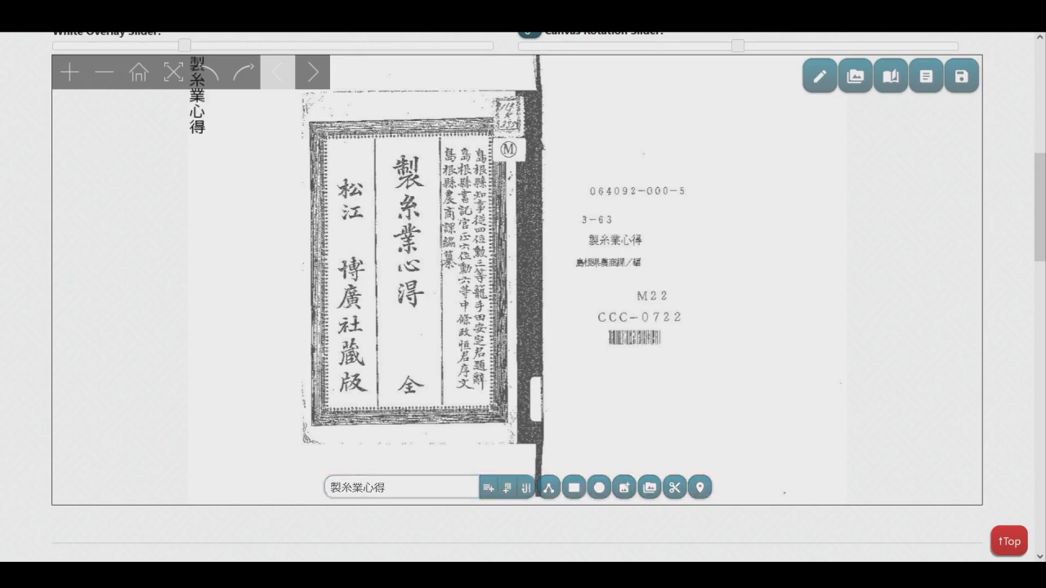
# Place the vertical 製糸業心得 text over the cover's central title column and enlarge it to match the printed characters.
pyautogui.moveTo(196, 115); pyautogui.dragTo(425, 304)
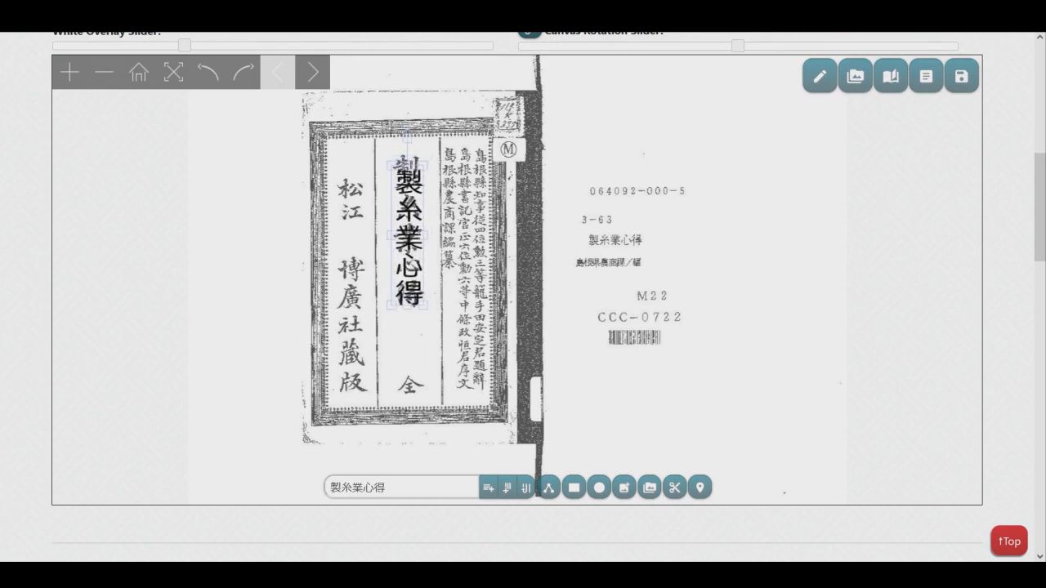
pyautogui.moveTo(407, 165); pyautogui.dragTo(407, 155)
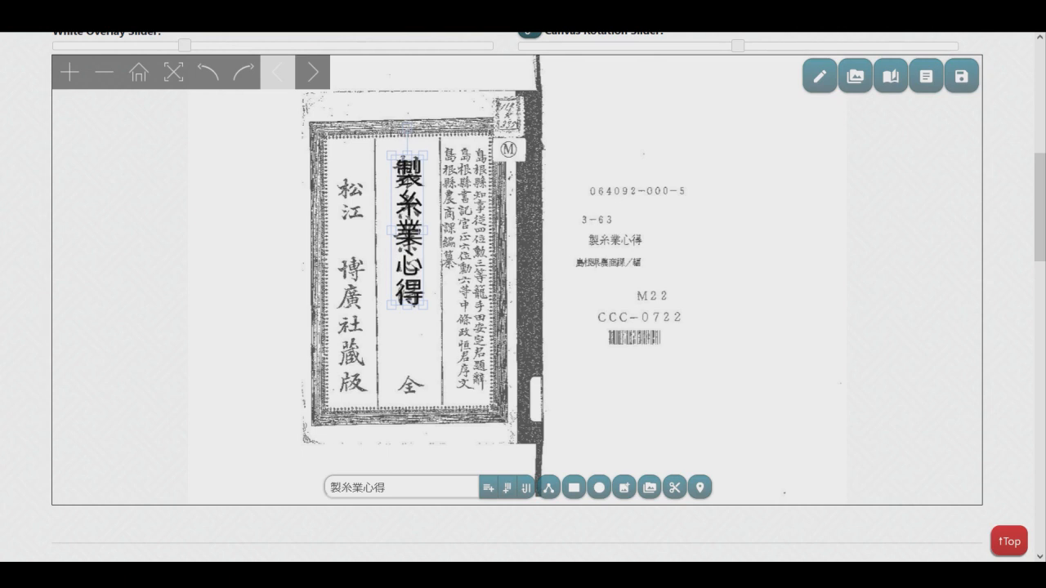
pyautogui.click(474, 270)
pyautogui.moveTo(474, 270); pyautogui.dragTo(477, 317)
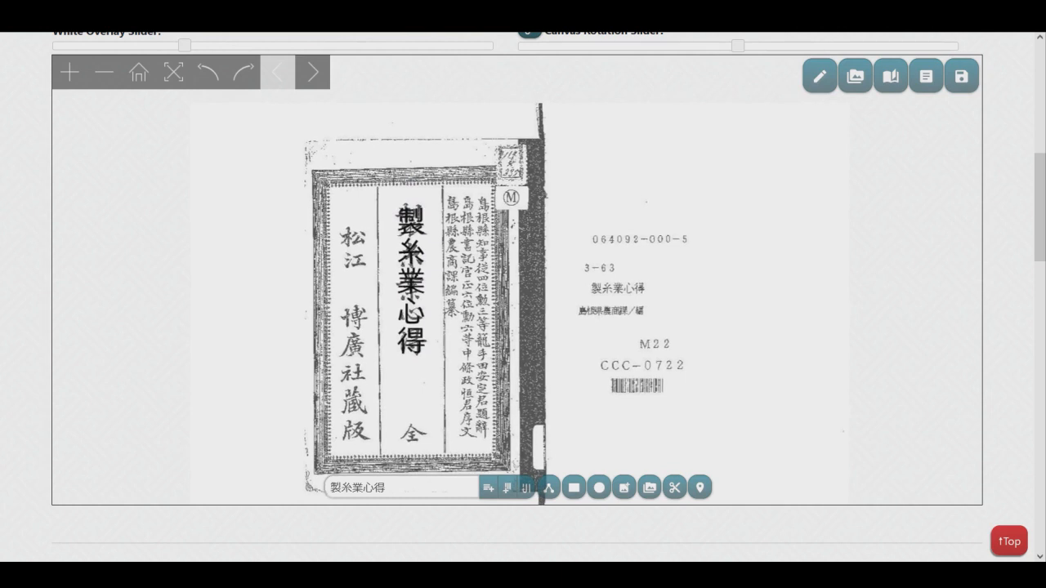
# Strengthen the white overlay to fade the scan, and rotate the canvas clockwise before resetting its rotation to 0°.
pyautogui.scroll(1, 522, 286)
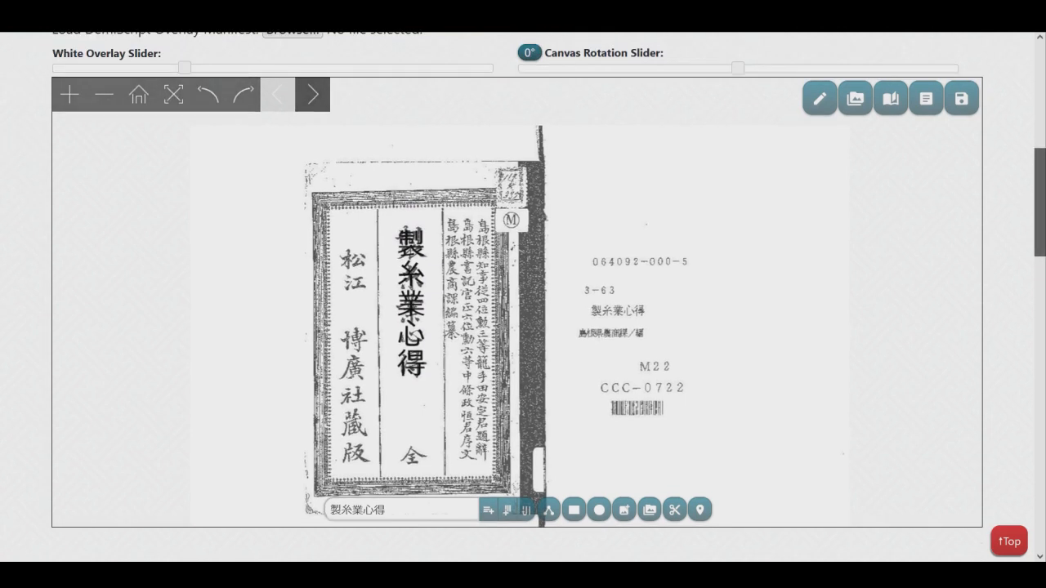
pyautogui.moveTo(185, 70); pyautogui.dragTo(339, 70)
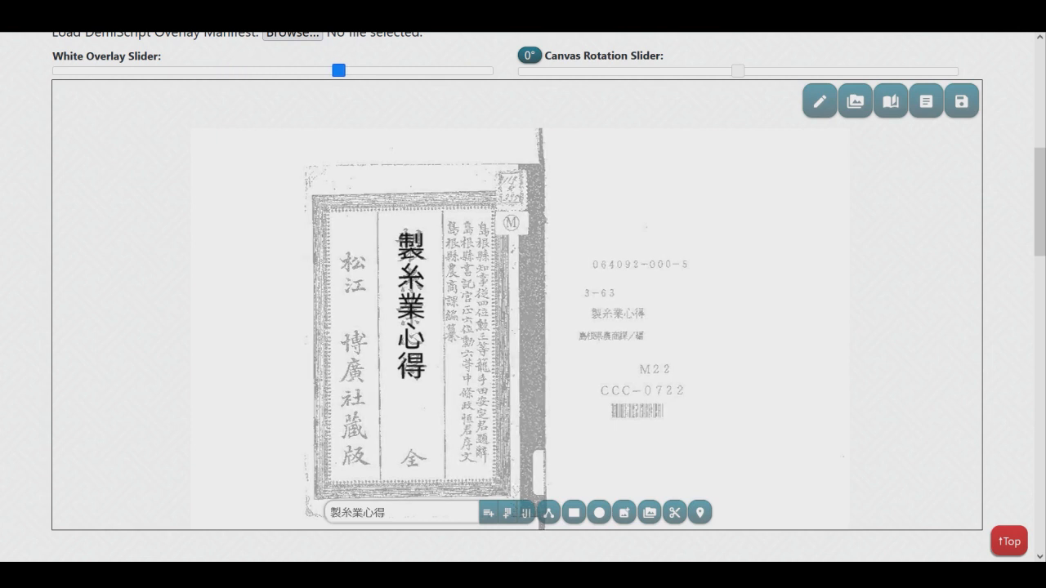
pyautogui.moveTo(737, 71); pyautogui.dragTo(806, 71)
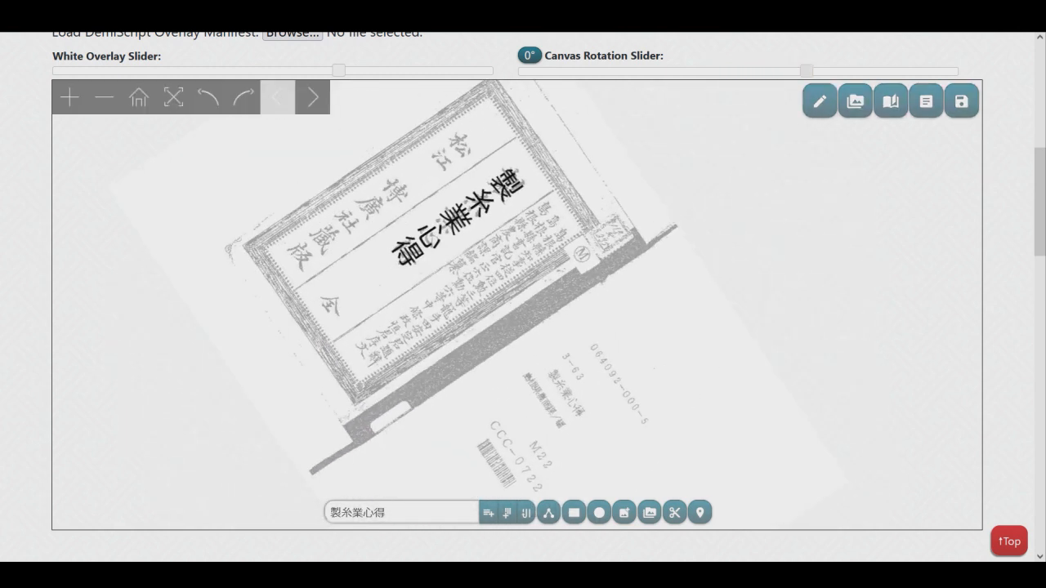
pyautogui.click(538, 55)
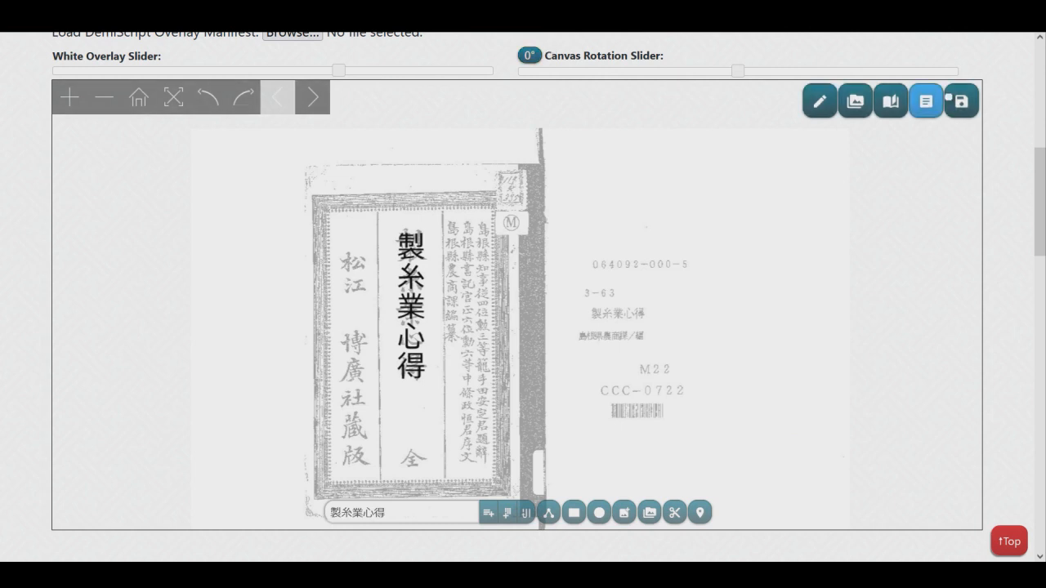
# View the page's plain transcription and its text-file download dialog, and close both without saving.
pyautogui.click(926, 101)
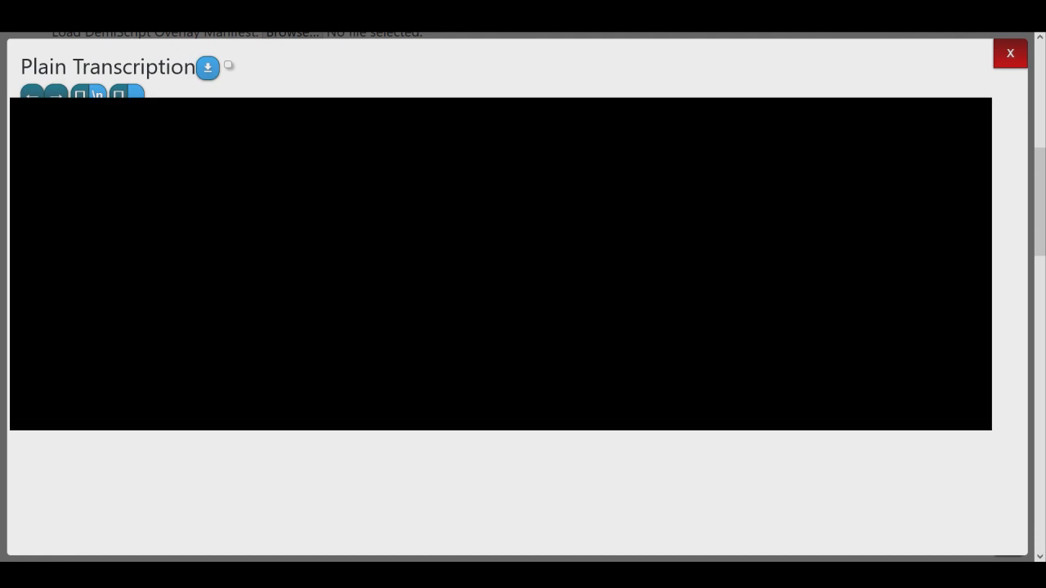
pyautogui.click(208, 67)
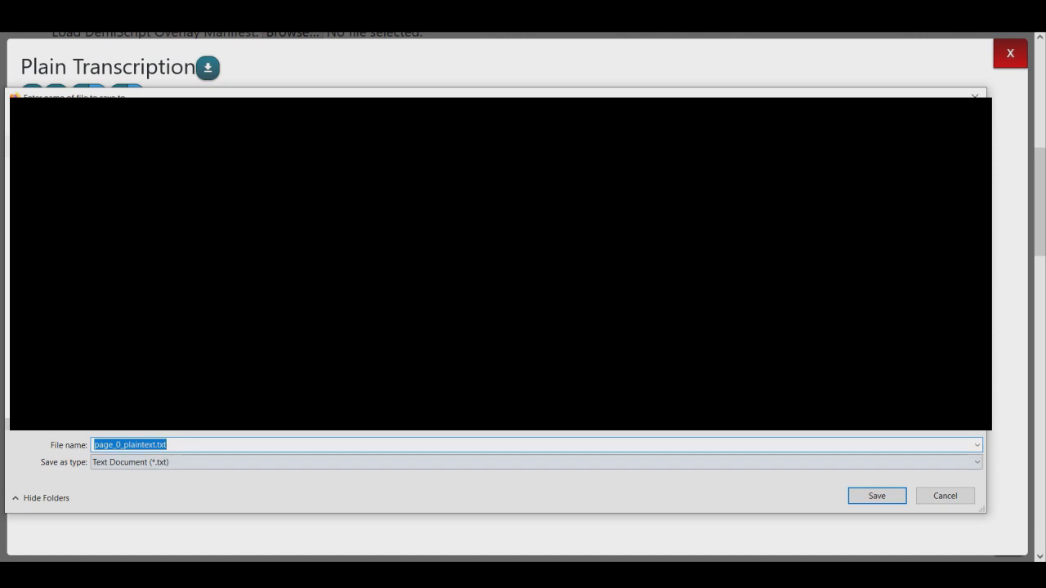
pyautogui.click(945, 496)
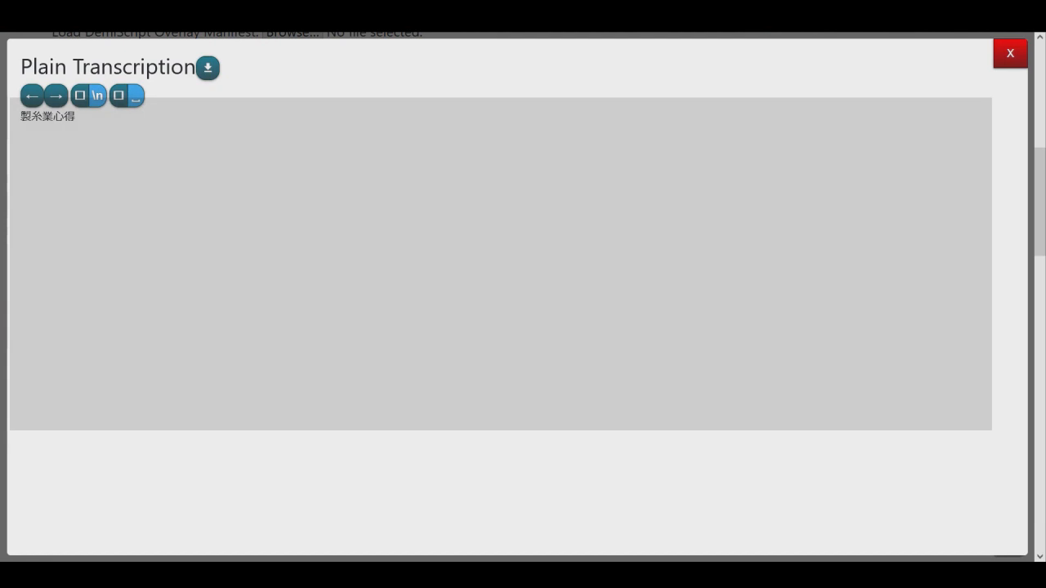
pyautogui.click(1009, 54)
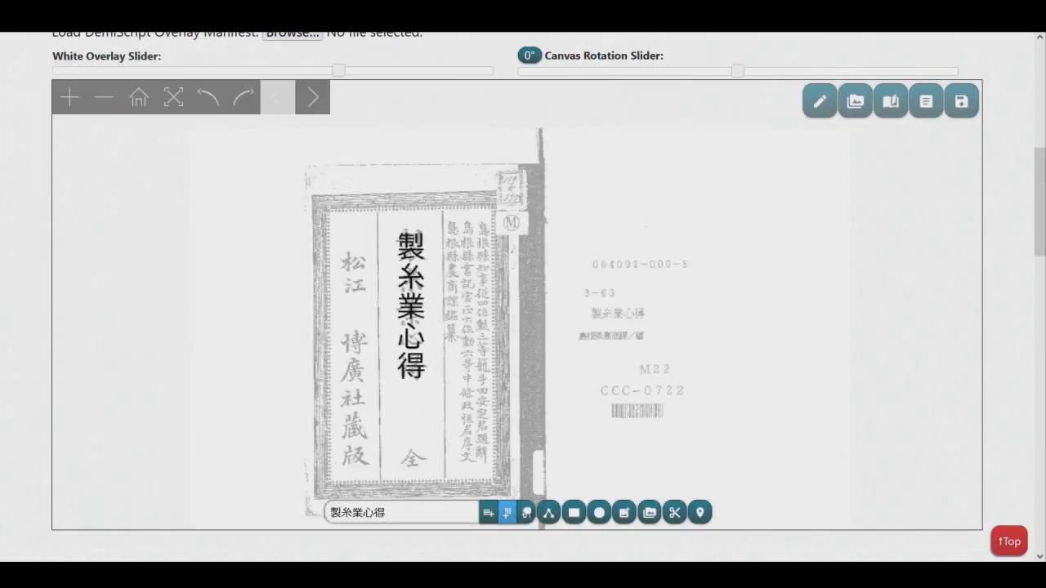
# Add two horizontal 製糸業心得 text lines and place them side by side across the lower left and lower right of the cover.
pyautogui.click(507, 512)
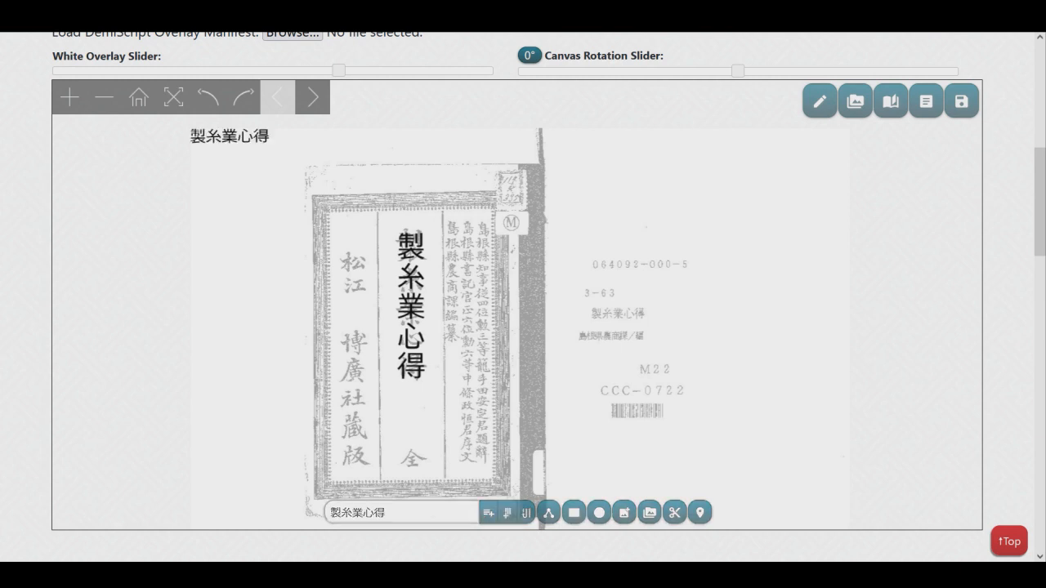
pyautogui.moveTo(229, 137); pyautogui.dragTo(336, 416)
pyautogui.click(489, 512)
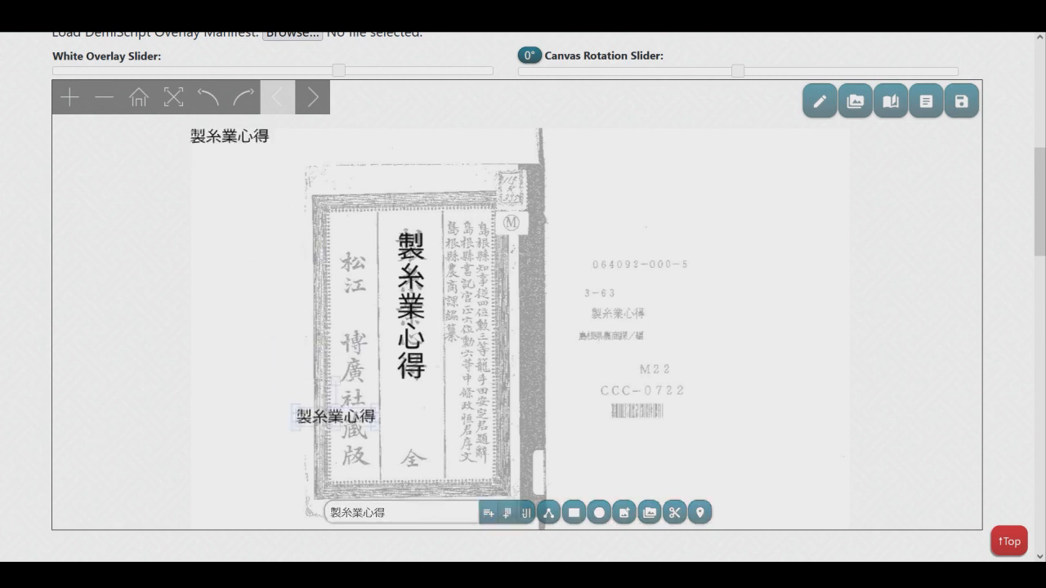
pyautogui.moveTo(229, 136)
pyautogui.mouseDown()
pyautogui.moveTo(375, 276)
pyautogui.moveTo(460, 416)
pyautogui.mouseUp()
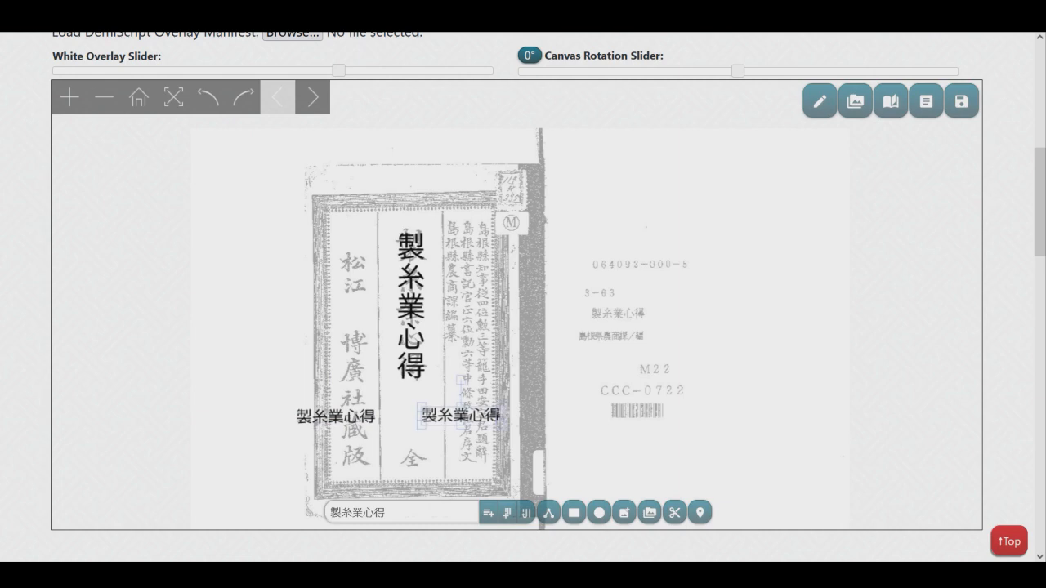
# Open the plain transcription and insert a space before the second and third 製糸業心得 entries.
pyautogui.click(926, 102)
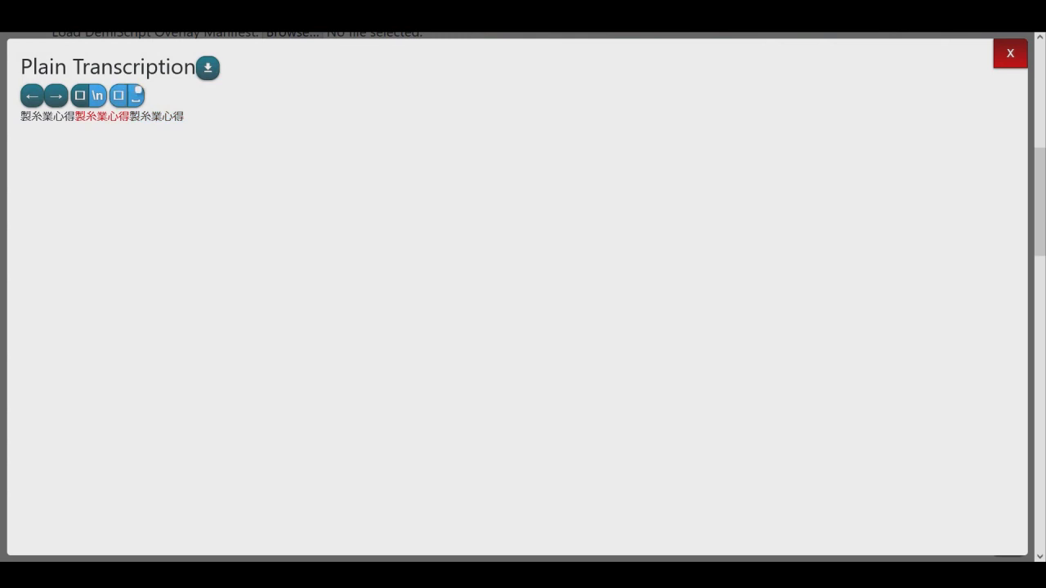
pyautogui.click(137, 90)
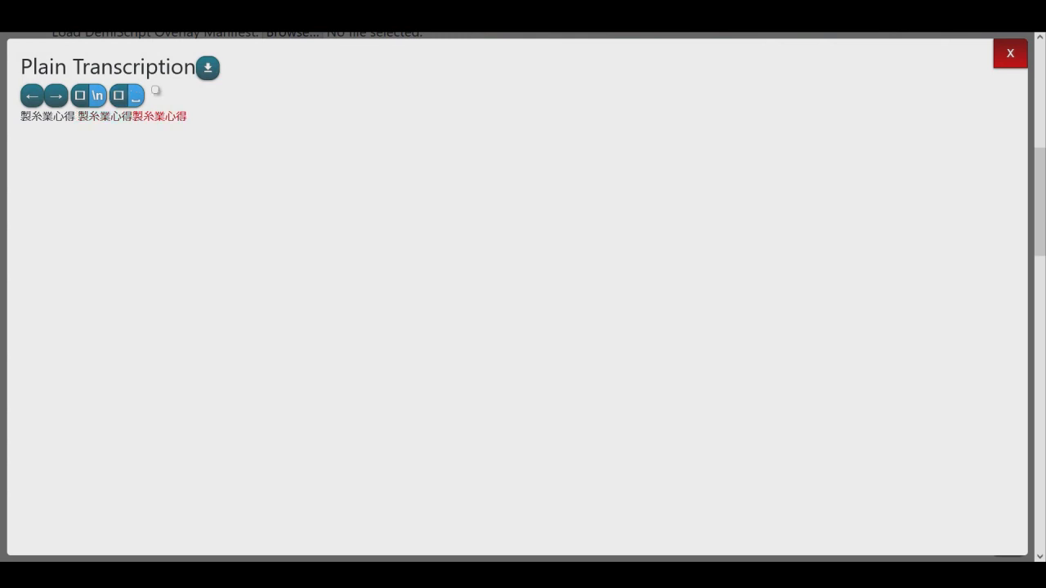
pyautogui.click(137, 92)
pyautogui.click(105, 117)
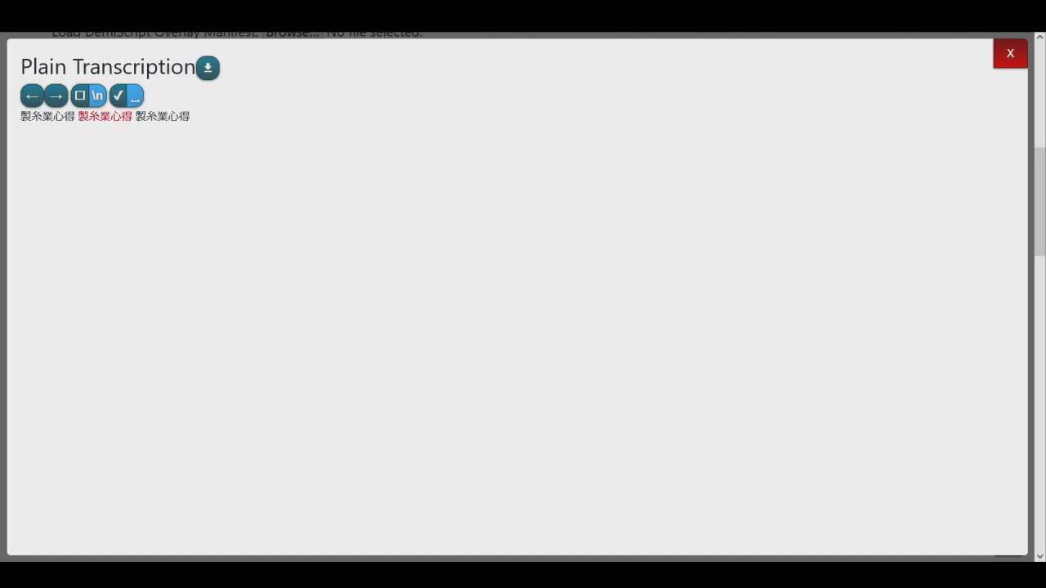
# Replace the spaces before the second and third transcription entries with line breaks, and close the transcription.
pyautogui.click(136, 91)
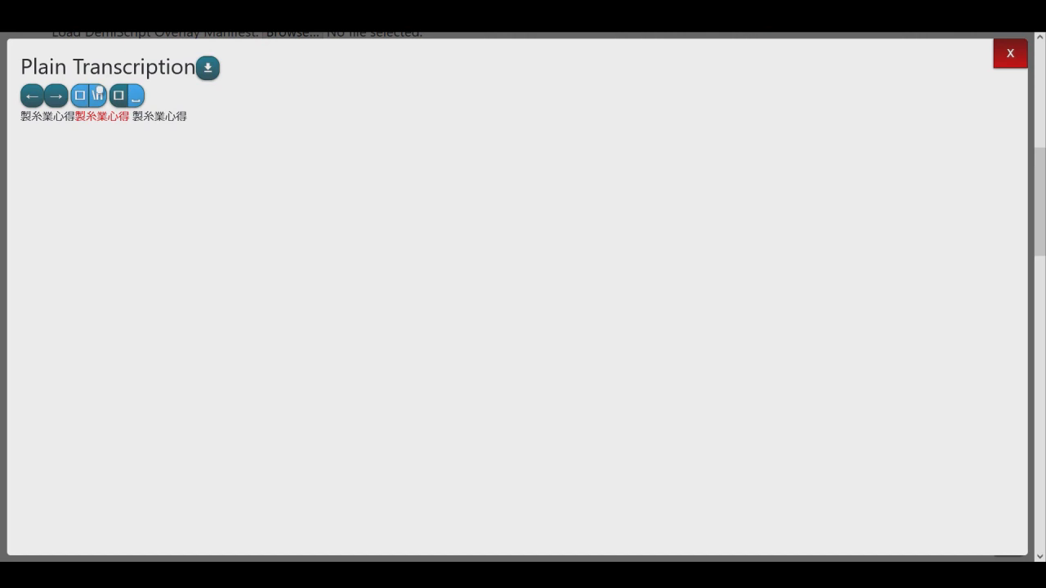
pyautogui.click(98, 89)
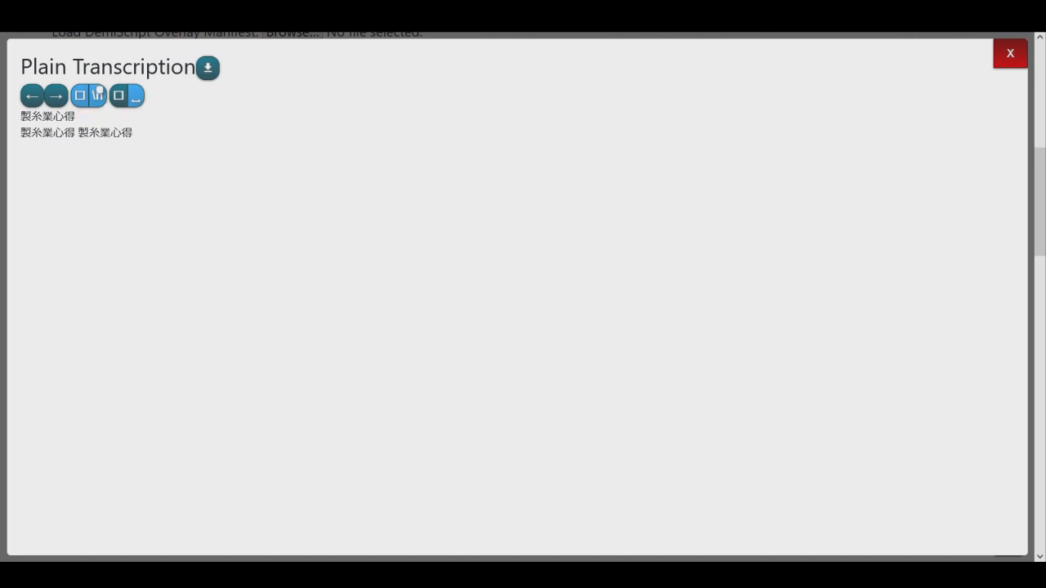
pyautogui.click(137, 92)
pyautogui.click(132, 94)
pyautogui.click(99, 89)
pyautogui.click(97, 93)
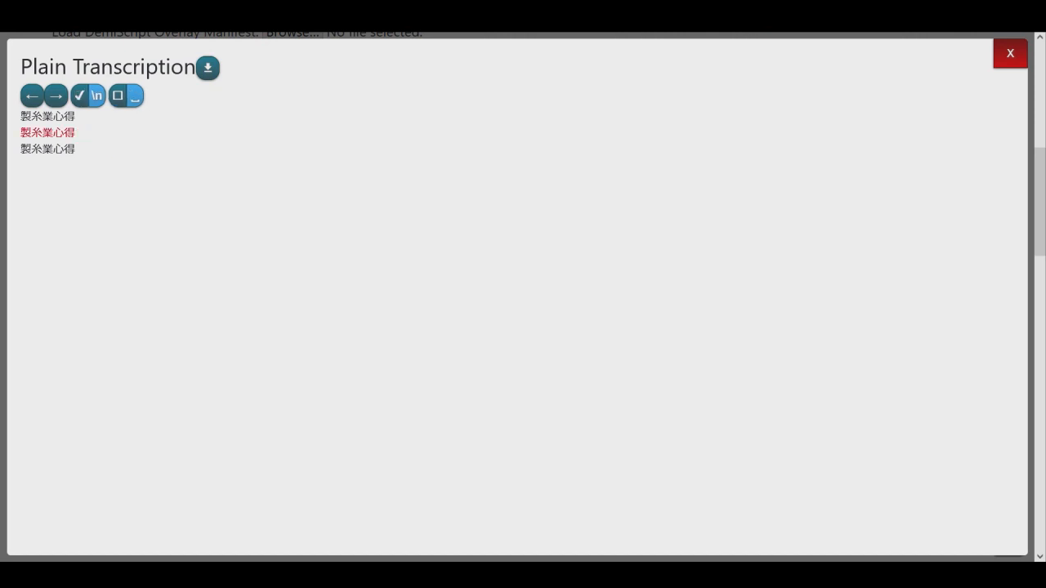
pyautogui.press('Left')
pyautogui.press('Right')
pyautogui.click(1010, 53)
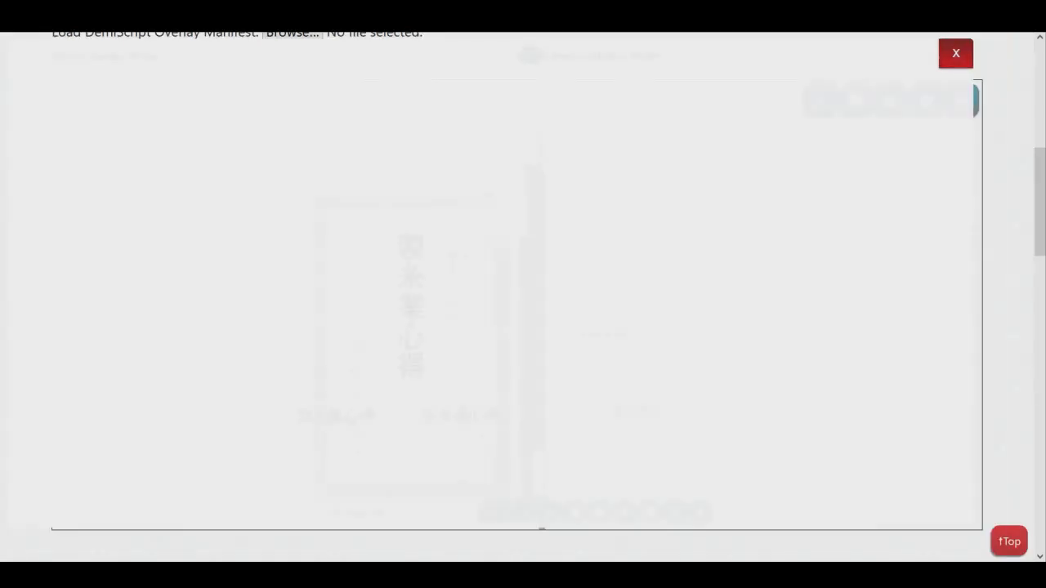
# Shorten the new-line text to 製糸業 and add it to the page as a horizontal text line.
pyautogui.moveTo(386, 513); pyautogui.dragTo(363, 513)
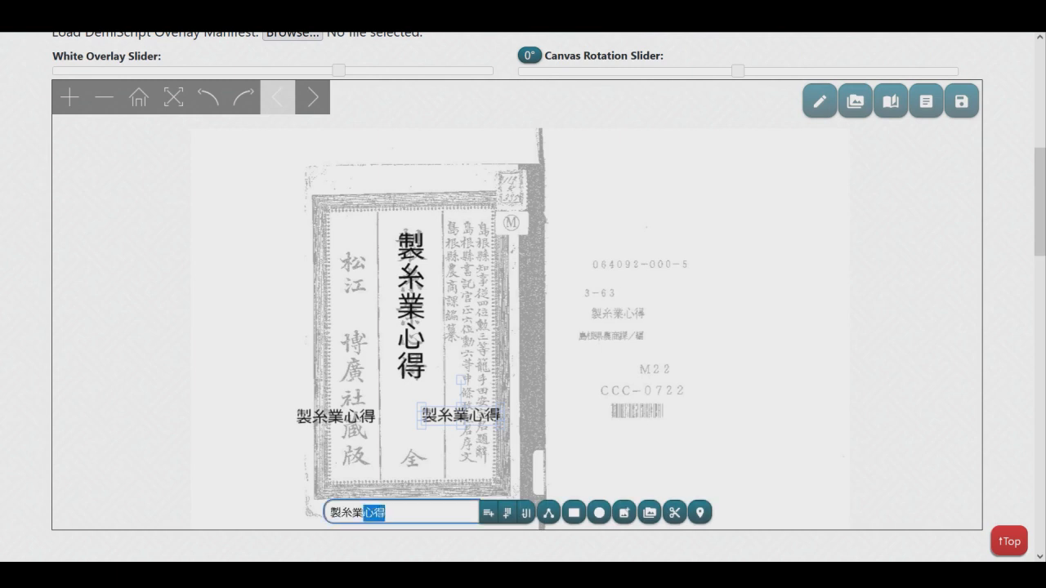
pyautogui.press('BackSpace')
pyautogui.press('Return')
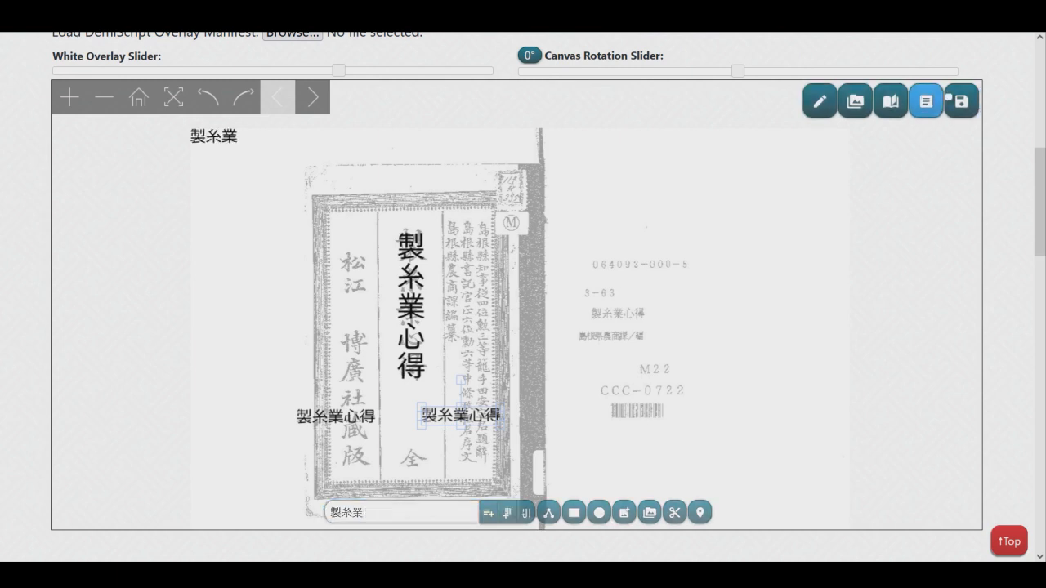
# Open the plain transcription and move the 製糸業 entry to the very beginning of the text.
pyautogui.click(926, 101)
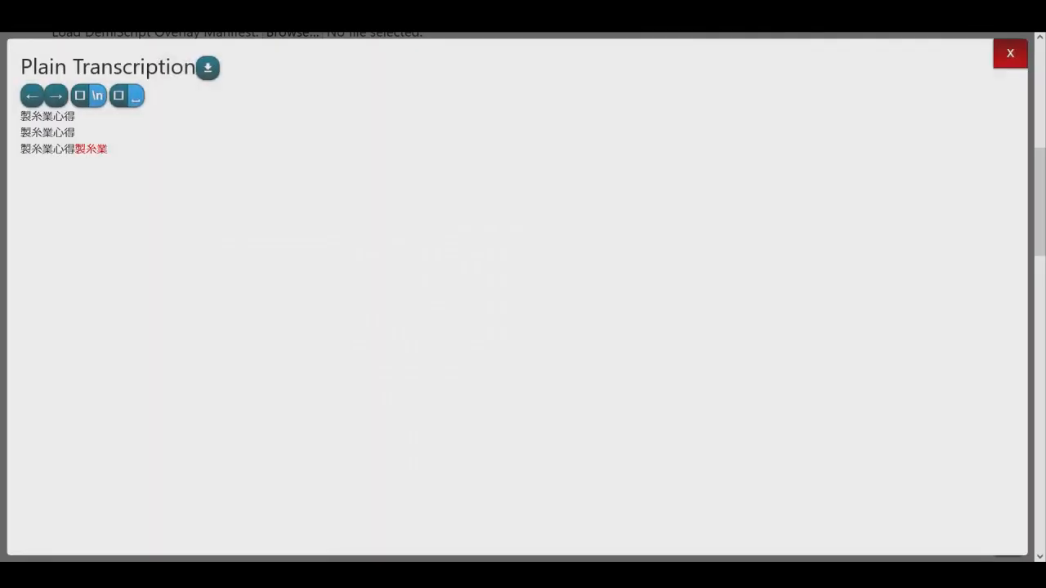
pyautogui.click(33, 96)
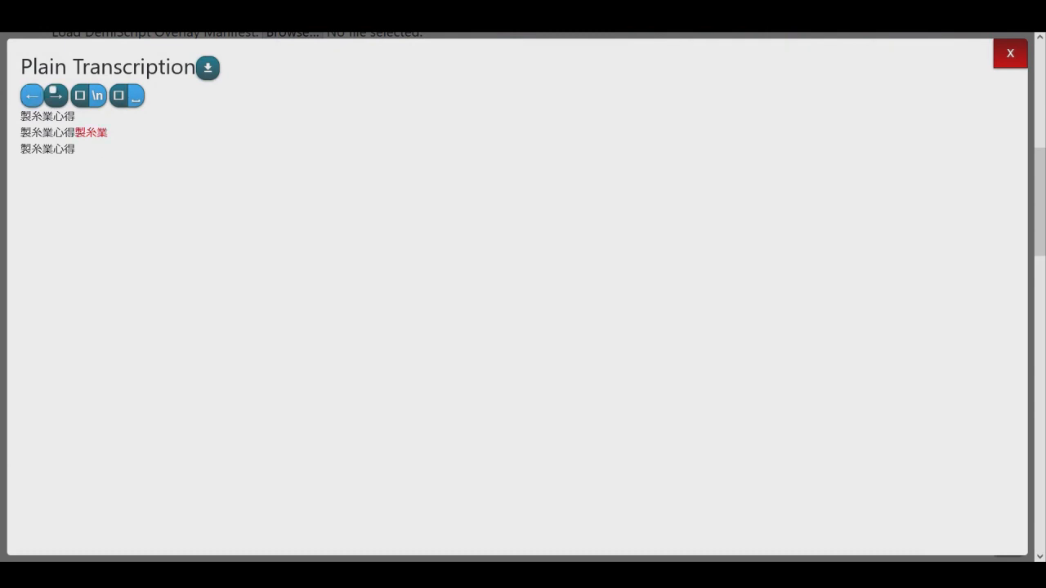
pyautogui.click(33, 96)
pyautogui.press('Left')
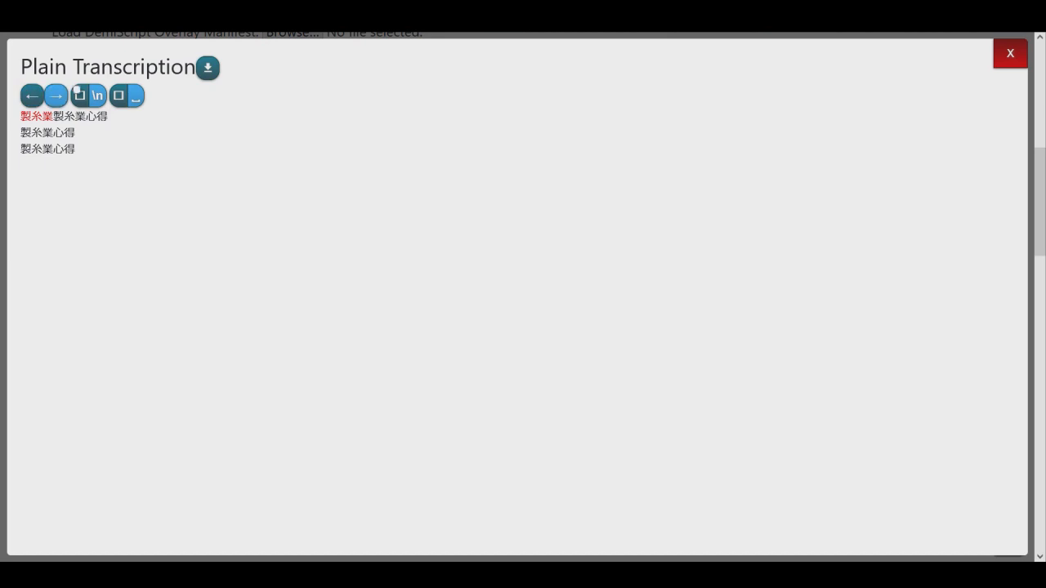
# Move the 製糸業 entry back to the end of the transcription, put it on its own line, and close the transcription.
pyautogui.click(57, 95)
pyautogui.press('Right')
pyautogui.press('Right')
pyautogui.press('Right')
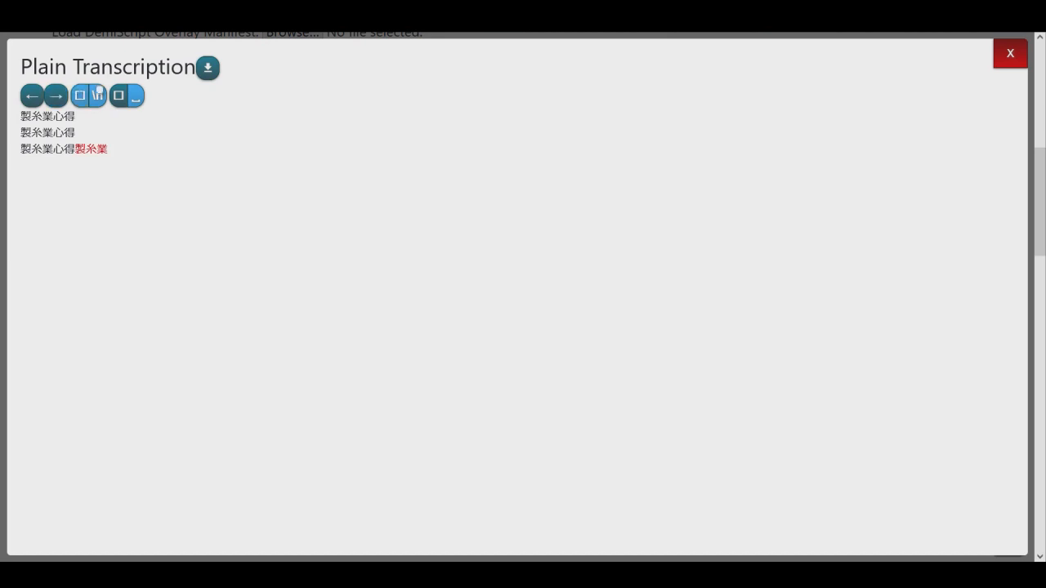
pyautogui.click(99, 90)
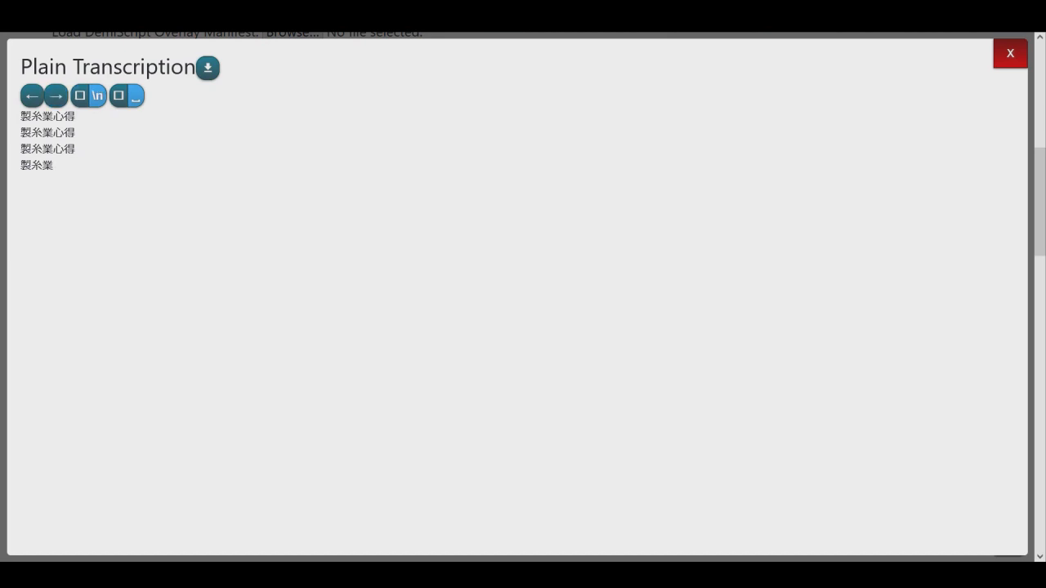
pyautogui.click(1010, 54)
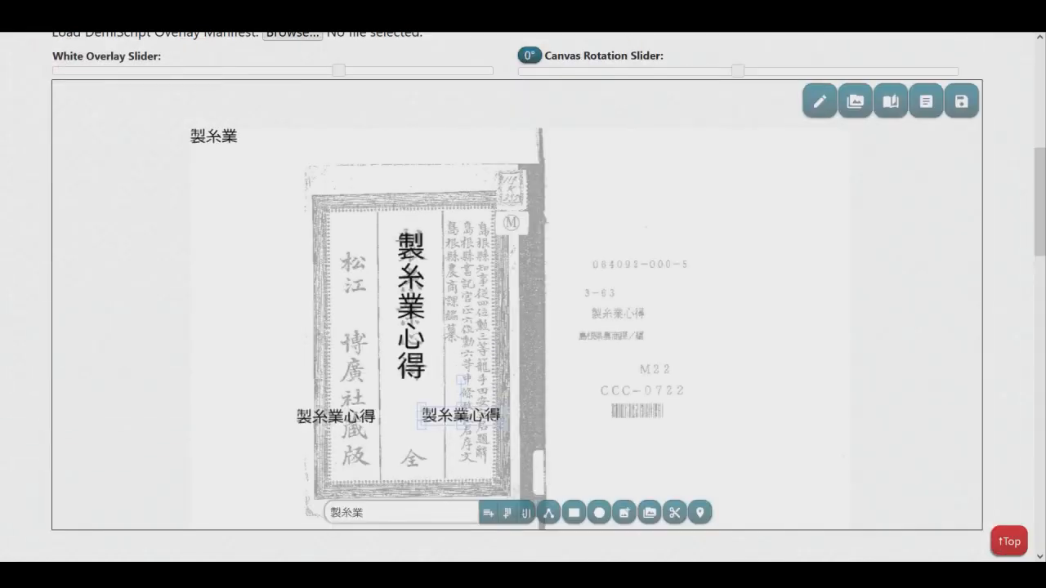
# Open the overlay groups and curation settings and add a curated-images folder named "new curation folder".
pyautogui.click(856, 100)
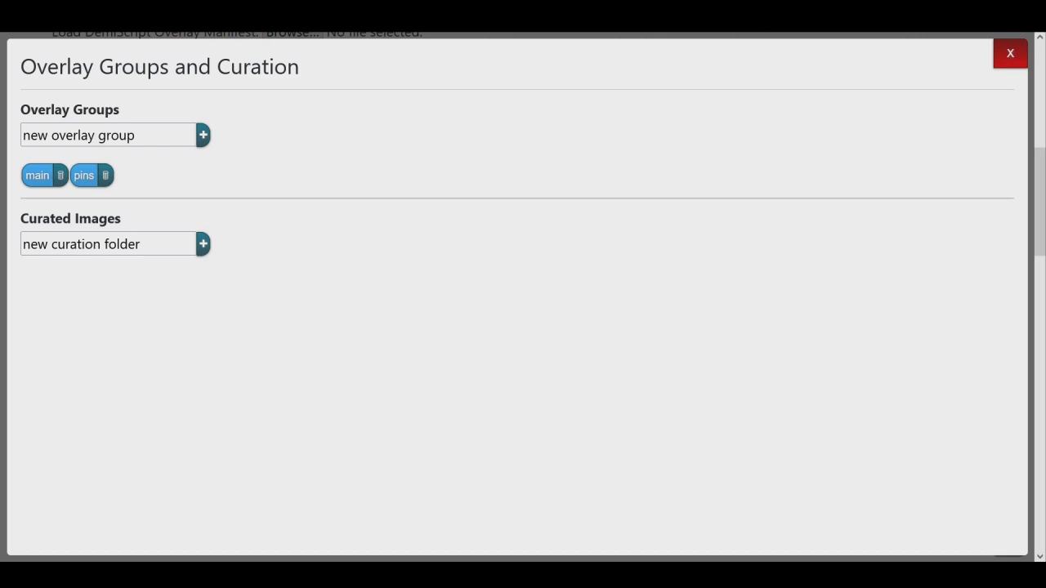
pyautogui.click(203, 244)
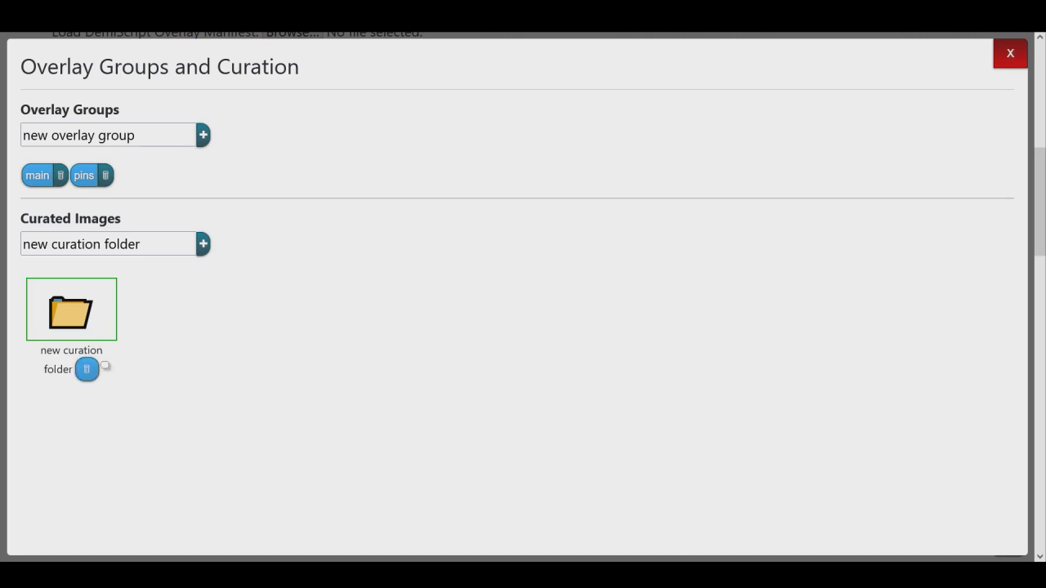
# Delete the curation folder, add another one named "new curation folder", and close the overlay groups and curation settings.
pyautogui.click(87, 369)
pyautogui.click(606, 318)
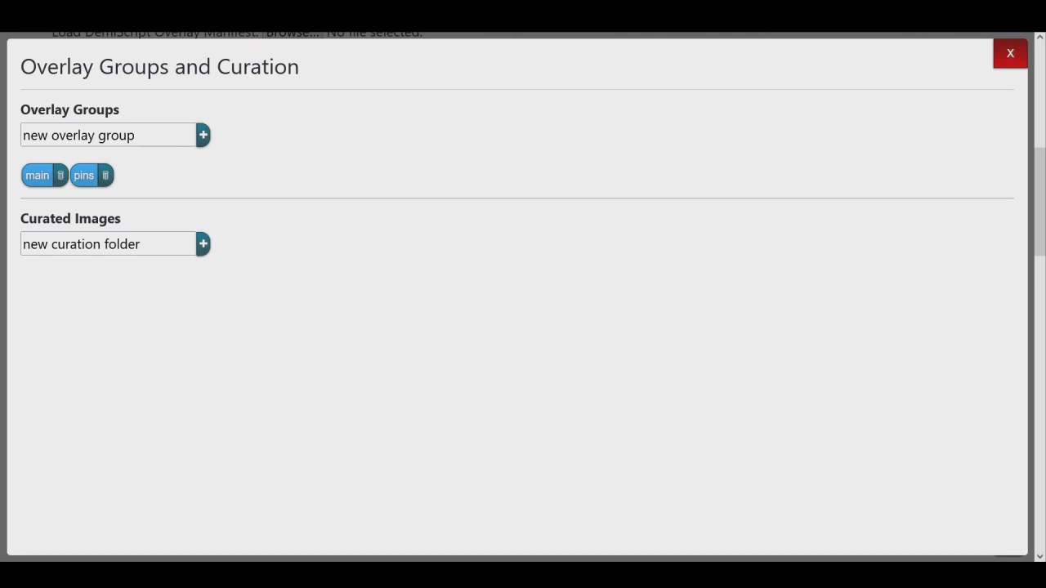
pyautogui.click(206, 238)
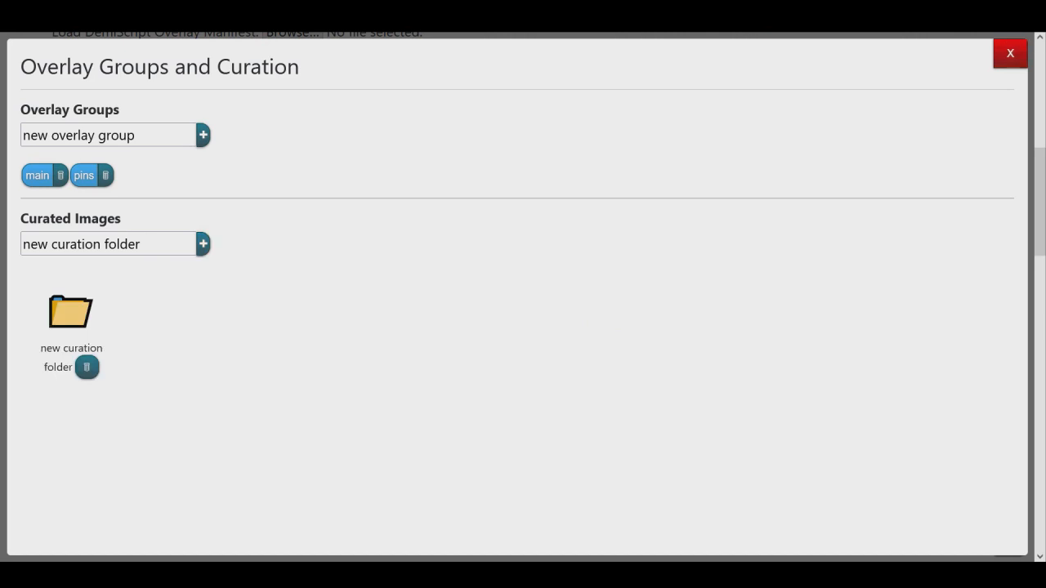
pyautogui.click(1010, 54)
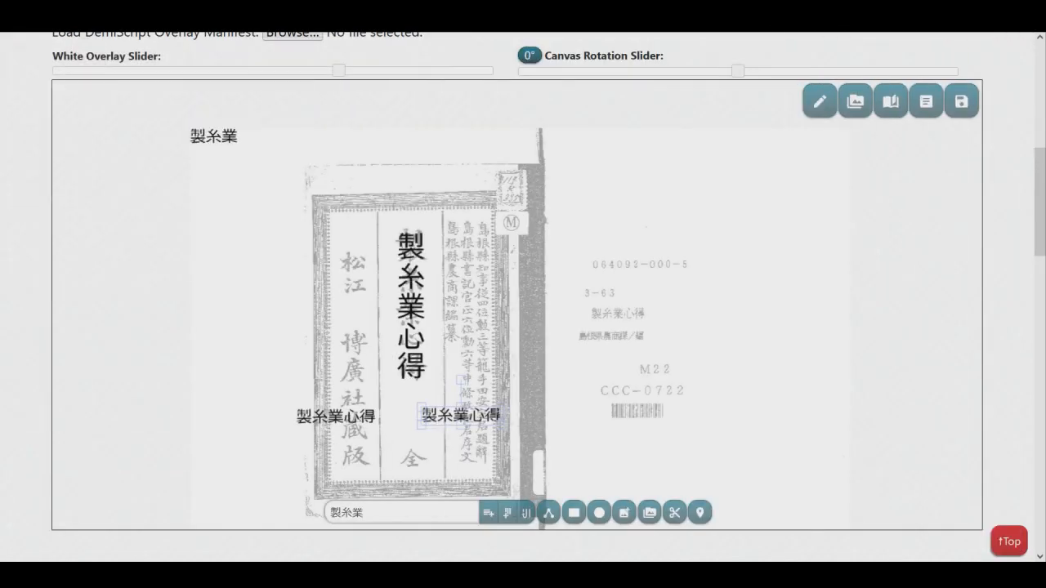
# Browse the document page thumbnails and open page 27 with the shelf and tray drawings.
pyautogui.click(890, 102)
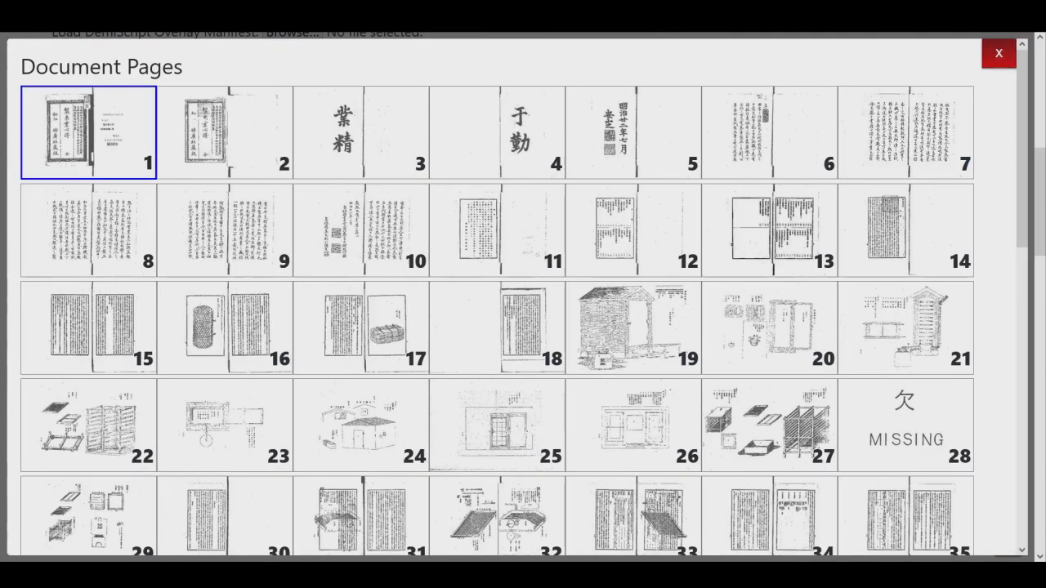
pyautogui.scroll(-1, 523, 294)
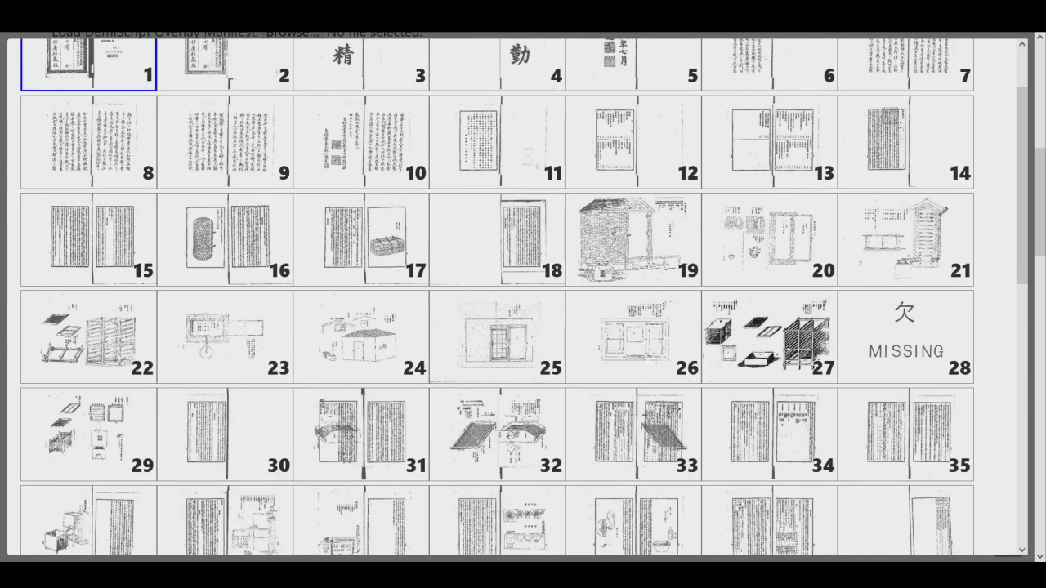
pyautogui.click(633, 240)
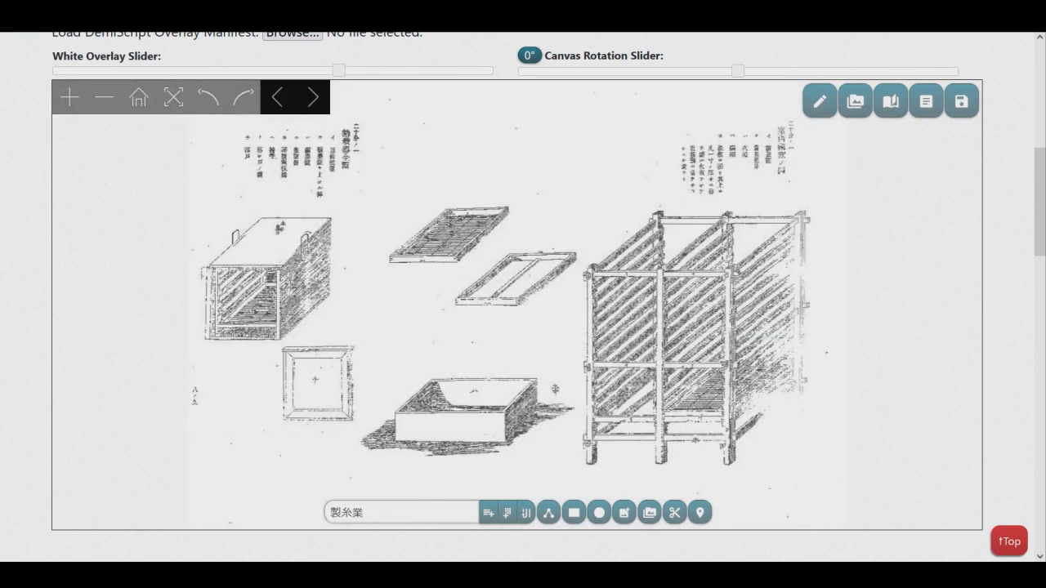
# Curate a region around the large slatted shelf drawing, title it "Shelf", and add it to the new curation folder.
pyautogui.moveTo(756, 276); pyautogui.dragTo(598, 252)
pyautogui.scroll(3, 599, 252)
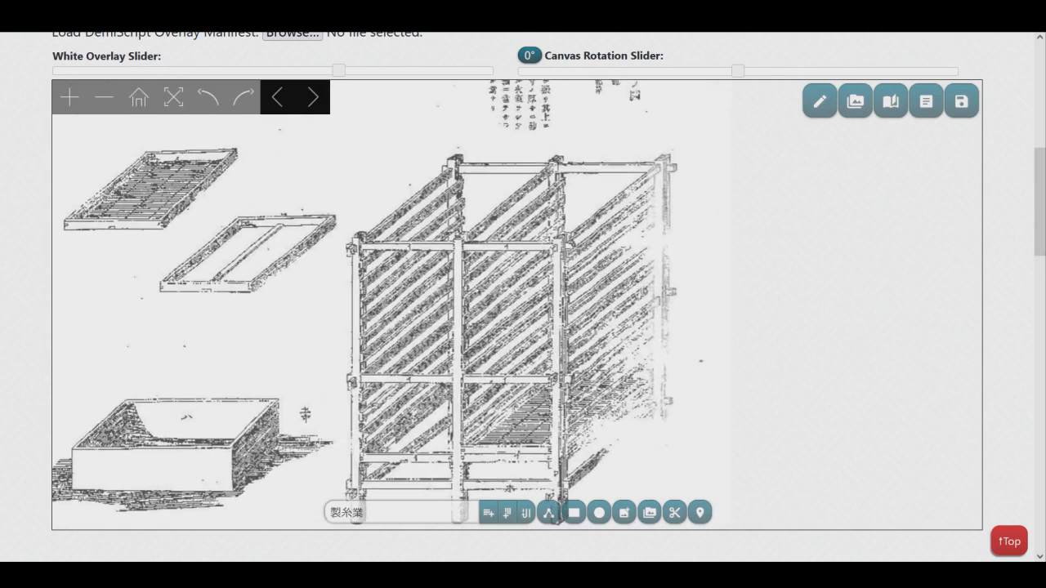
pyautogui.scroll(-1, 564, 352)
pyautogui.moveTo(563, 351); pyautogui.dragTo(591, 304)
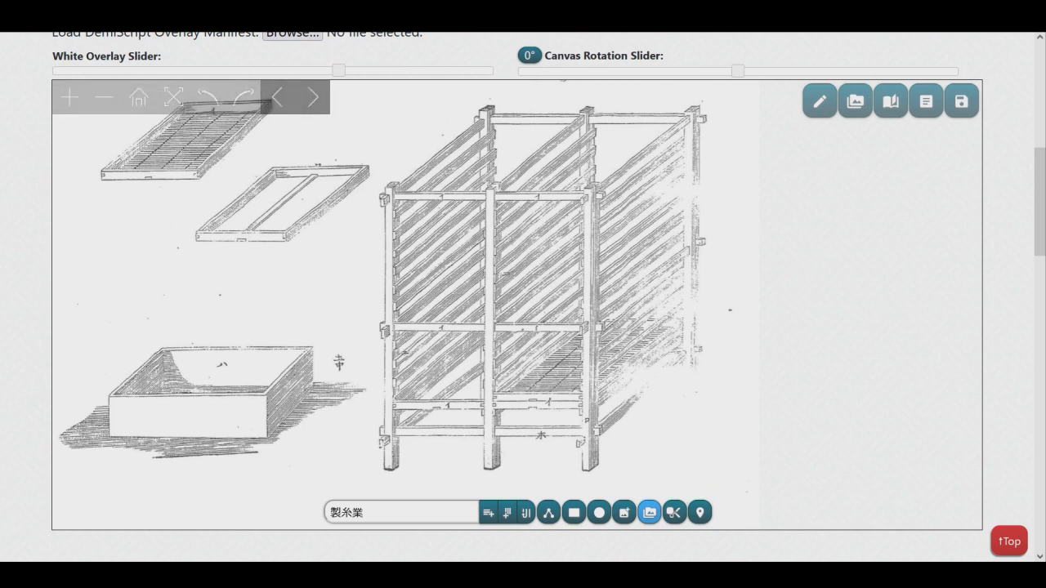
pyautogui.moveTo(737, 88)
pyautogui.mouseDown()
pyautogui.moveTo(425, 455)
pyautogui.moveTo(371, 482)
pyautogui.mouseUp()
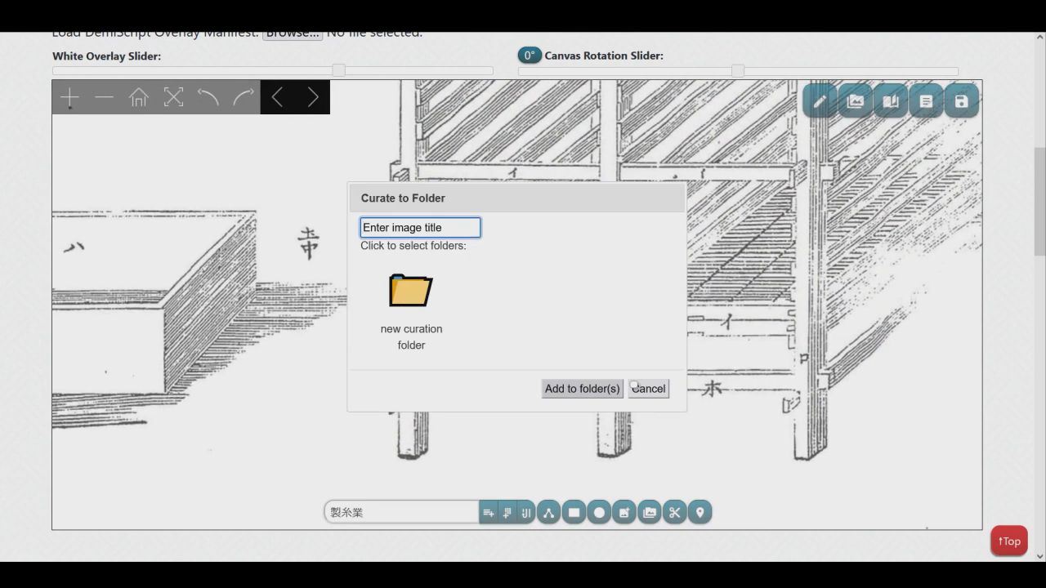
pyautogui.click(411, 292)
pyautogui.tripleClick(417, 228)
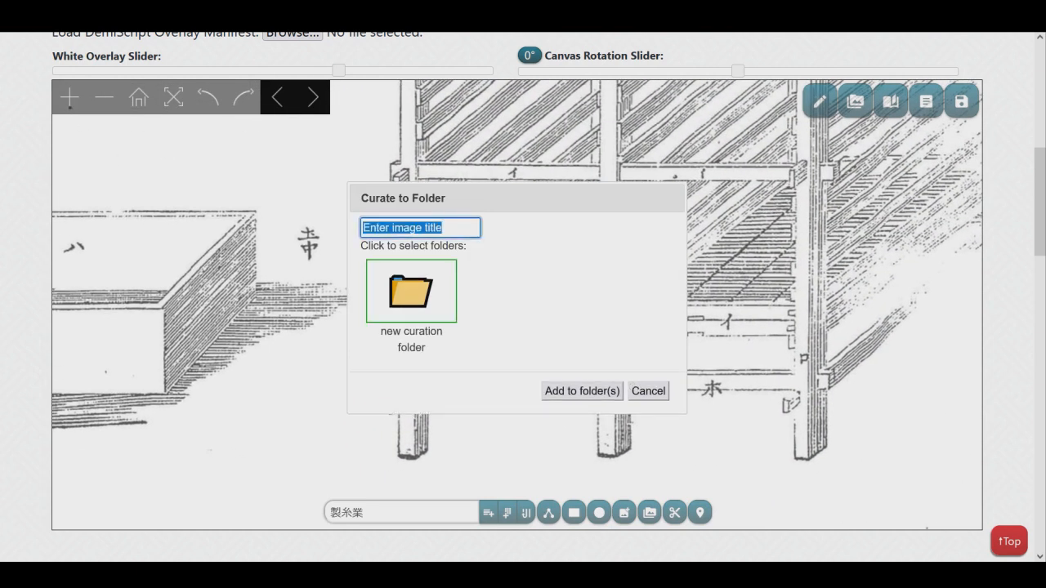
pyautogui.write('She')
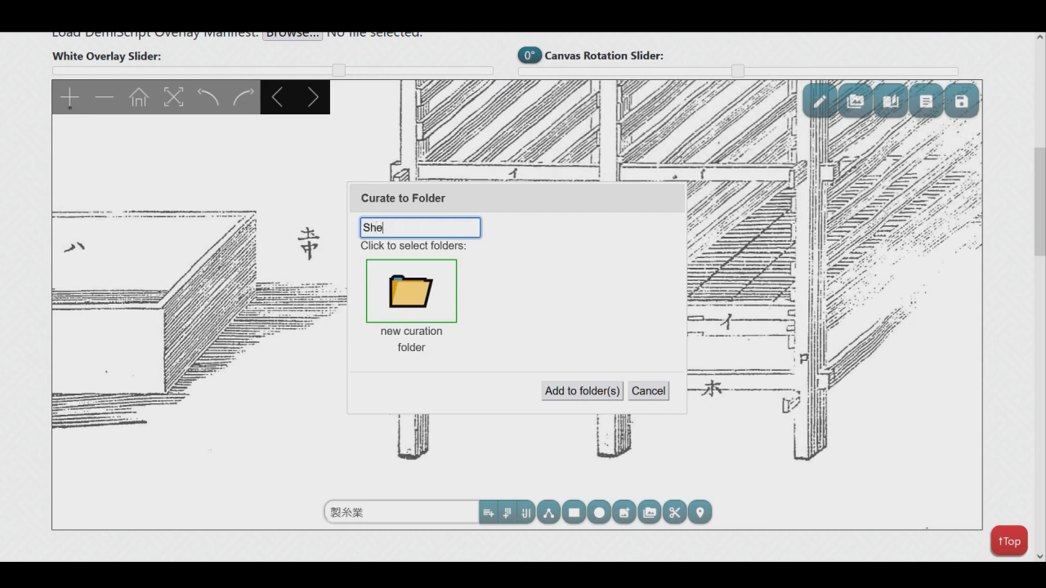
pyautogui.write('lf')
pyautogui.click(636, 389)
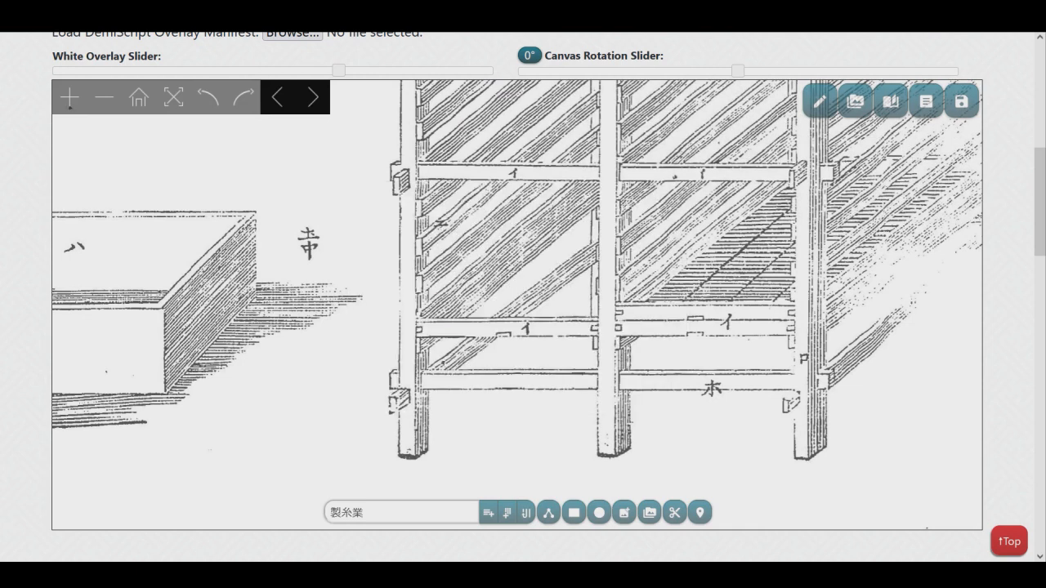
# Browse the document page thumbnails again and open page 29.
pyautogui.scroll(-4, 578, 324)
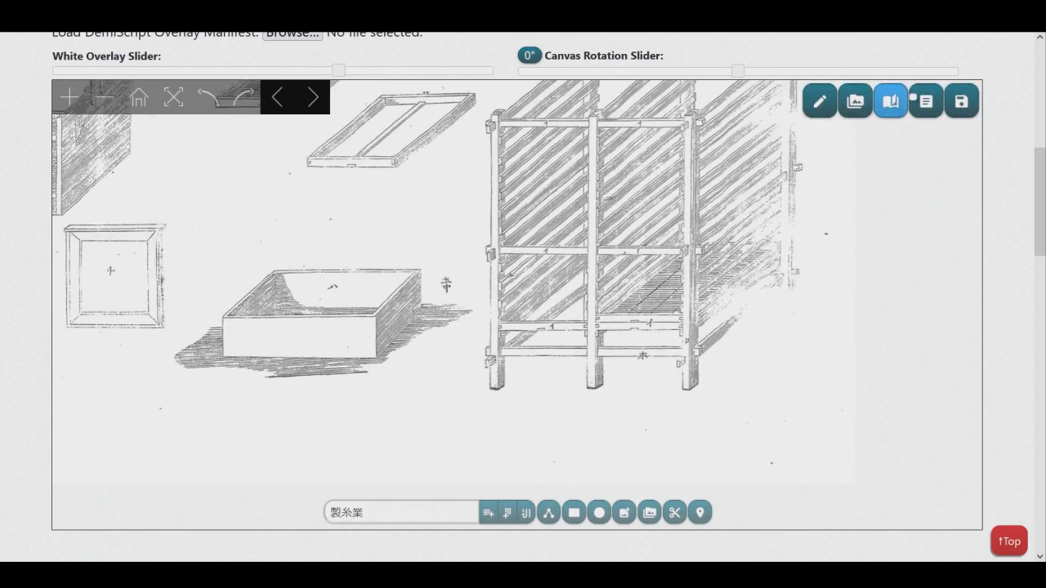
pyautogui.click(891, 101)
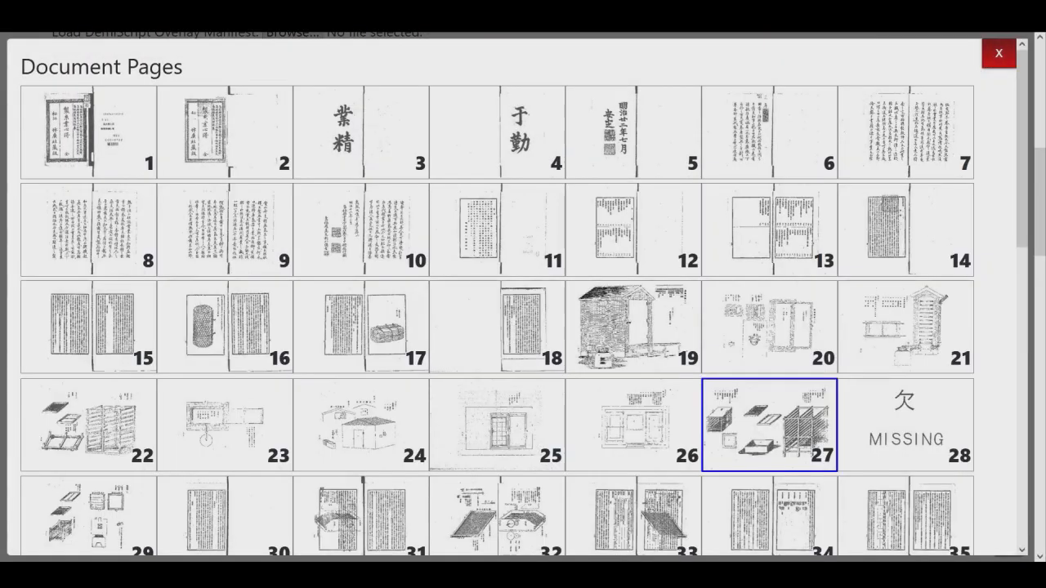
pyautogui.scroll(-5, 523, 294)
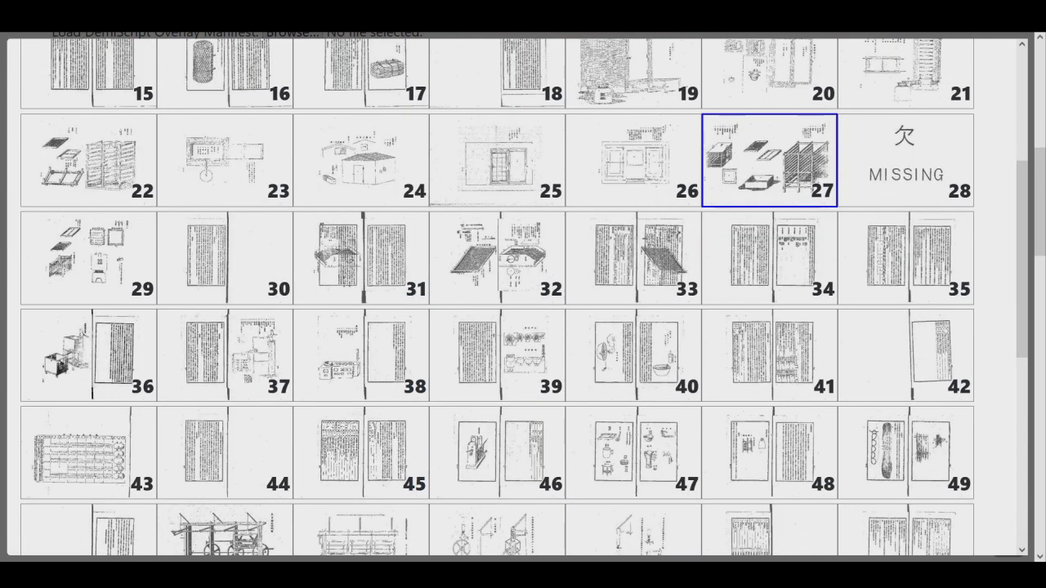
pyautogui.scroll(-2, 522, 294)
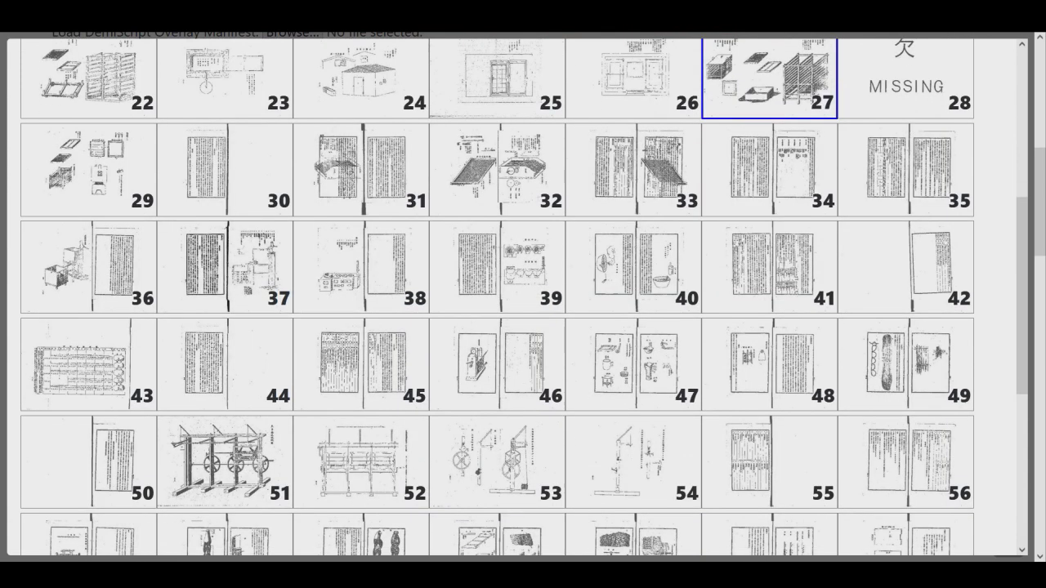
pyautogui.click(89, 170)
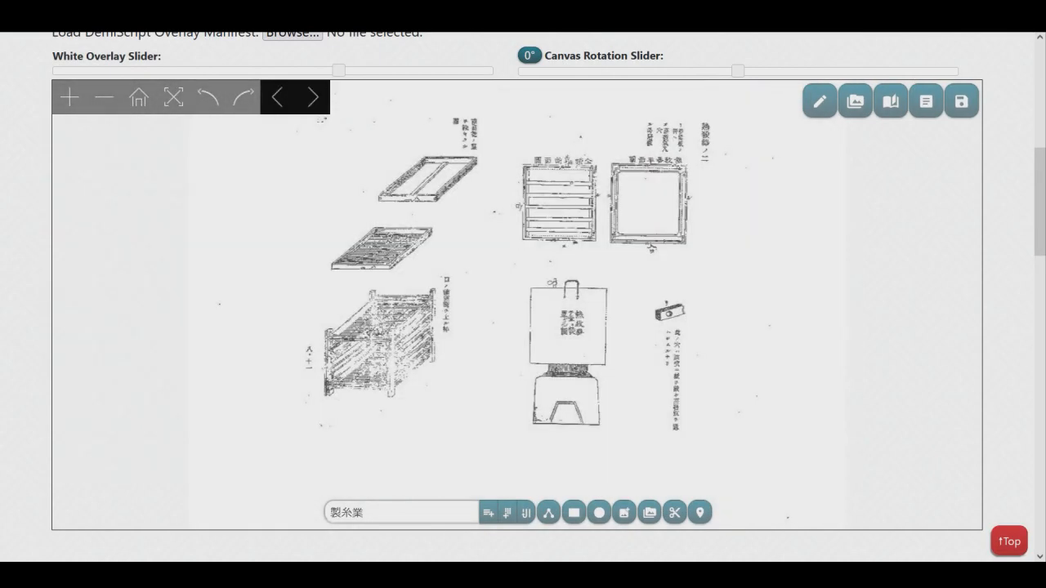
# Curate a region around the slatted tray drawing, title it "Siev", and add it to the new curation folder.
pyautogui.scroll(4, 396, 217)
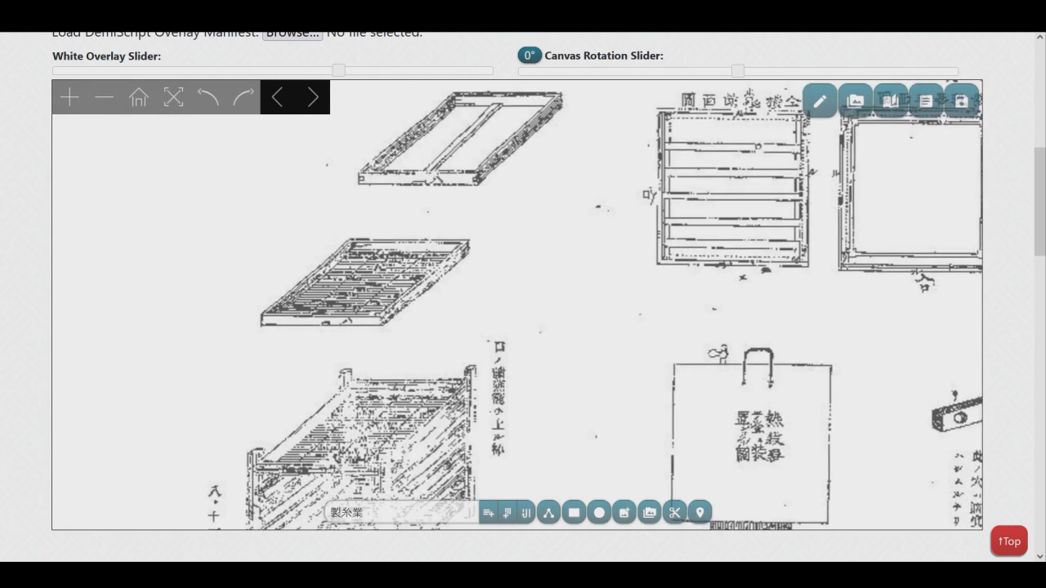
pyautogui.moveTo(396, 216); pyautogui.dragTo(433, 270)
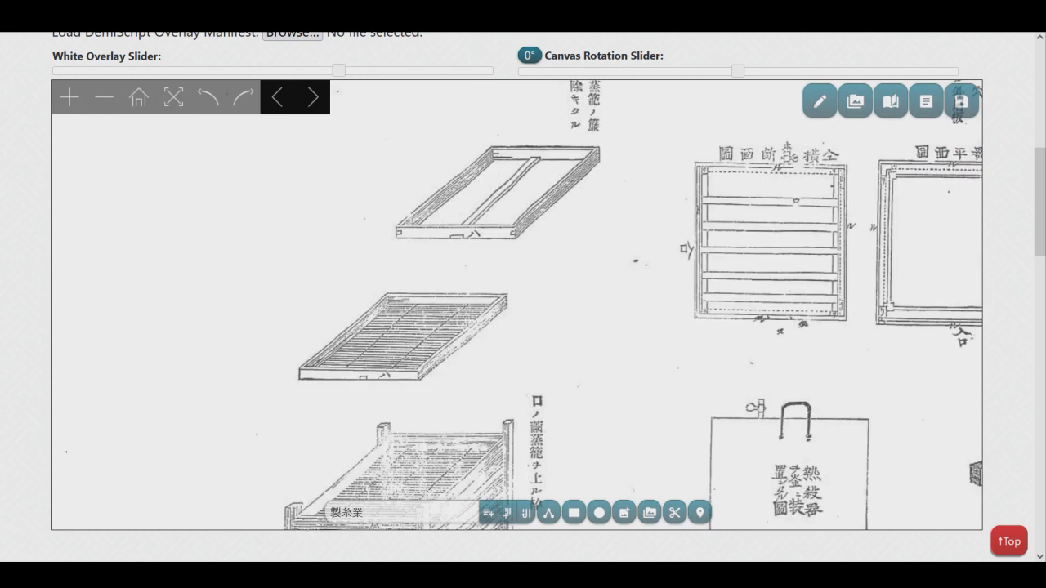
pyautogui.scroll(4, 380, 330)
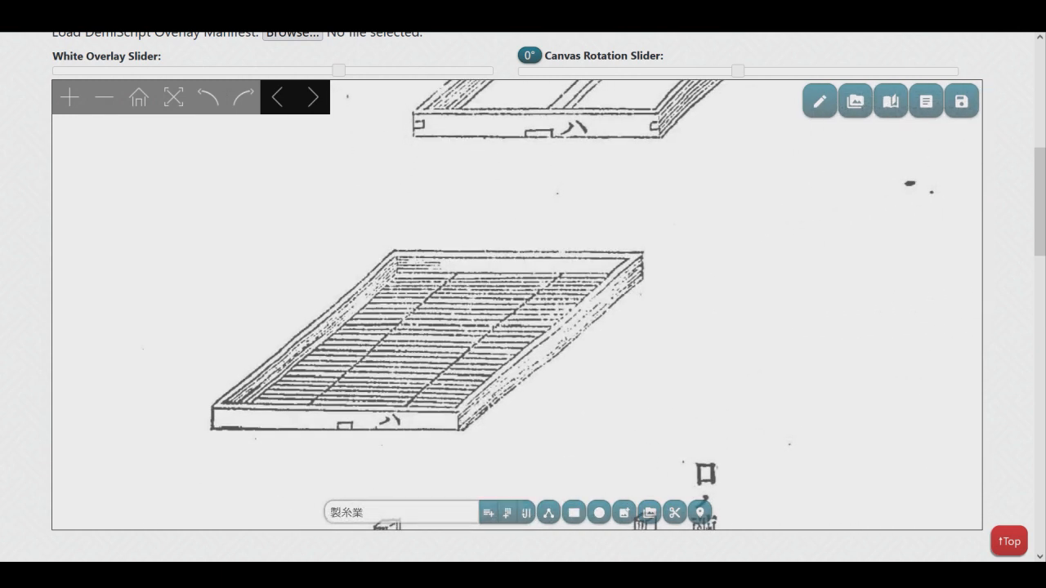
pyautogui.moveTo(674, 223); pyautogui.dragTo(173, 451)
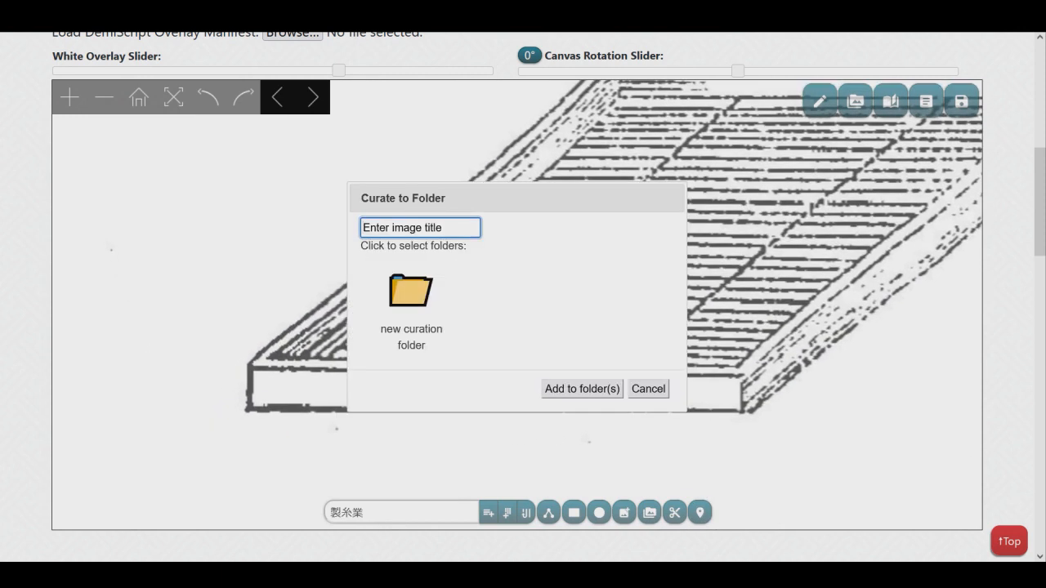
pyautogui.hotkey('ctrl', 'a')
pyautogui.write('Siev')
pyautogui.click(410, 291)
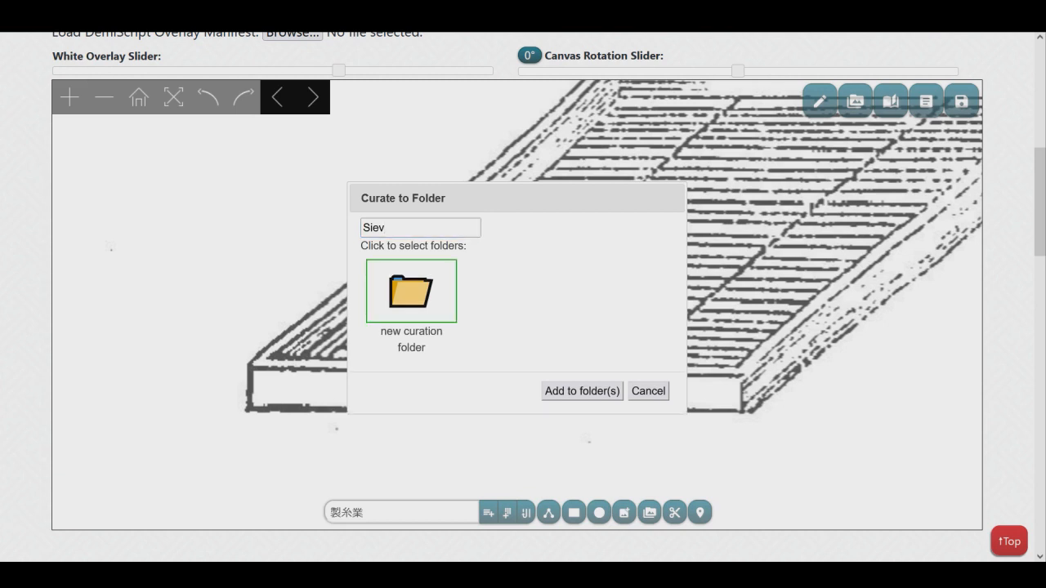
pyautogui.click(636, 389)
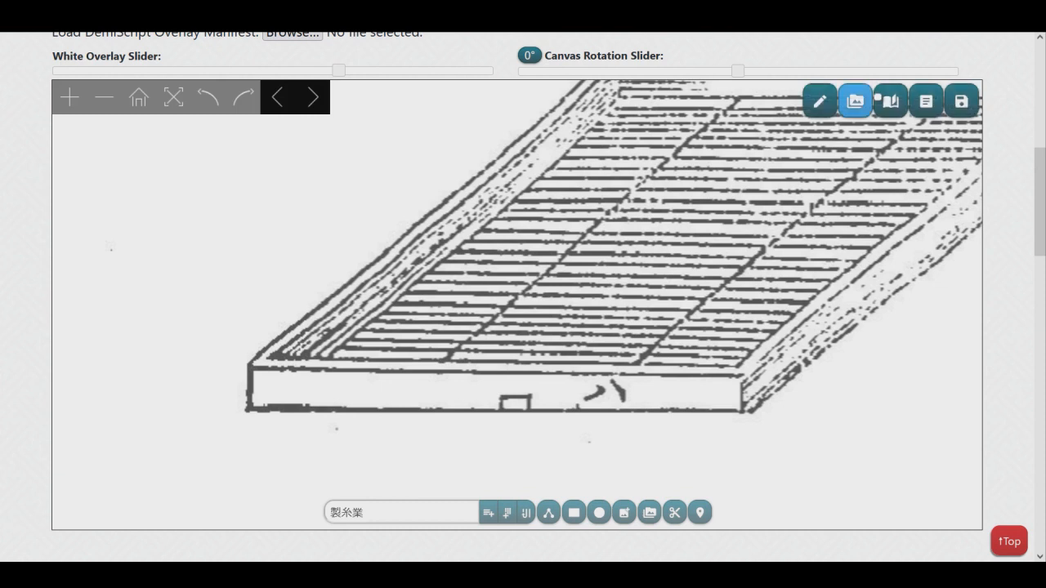
# Open the new curation folder in the curation settings, view the Shelf image at full size, and close the image.
pyautogui.click(855, 101)
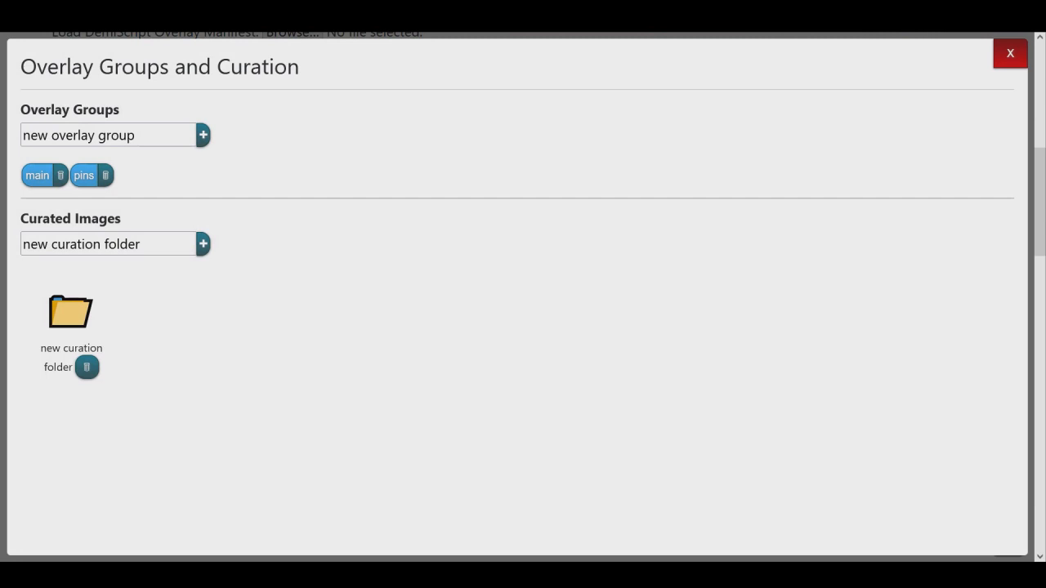
pyautogui.click(71, 312)
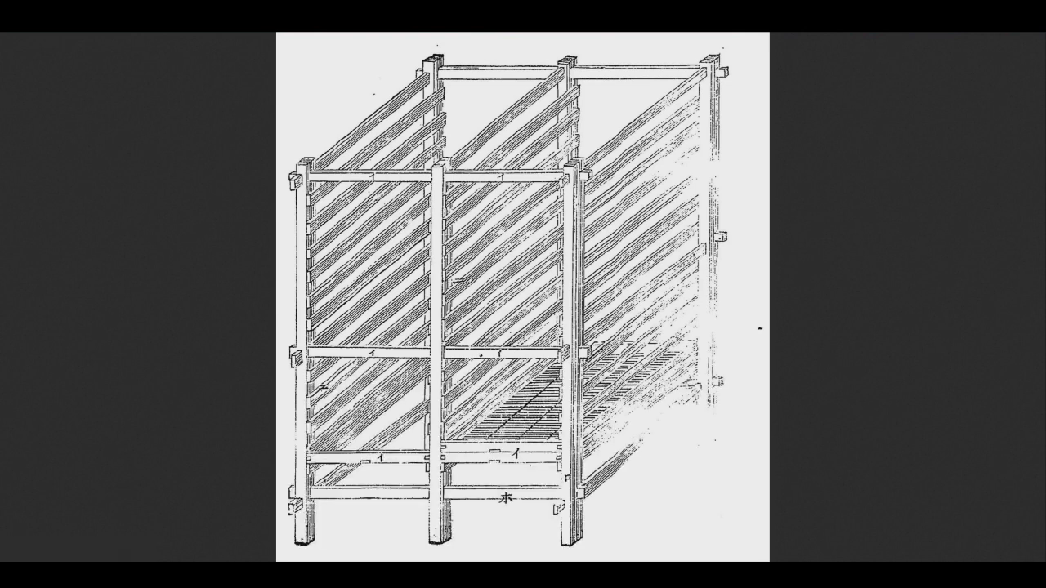
pyautogui.click(612, 207)
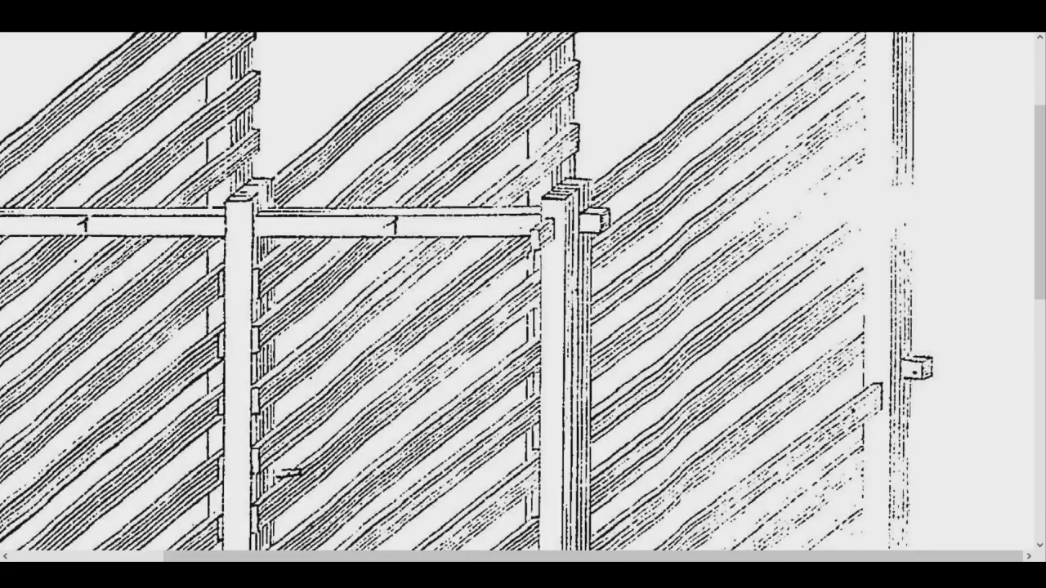
pyautogui.click(613, 207)
pyautogui.hotkey('ctrl', 'w')
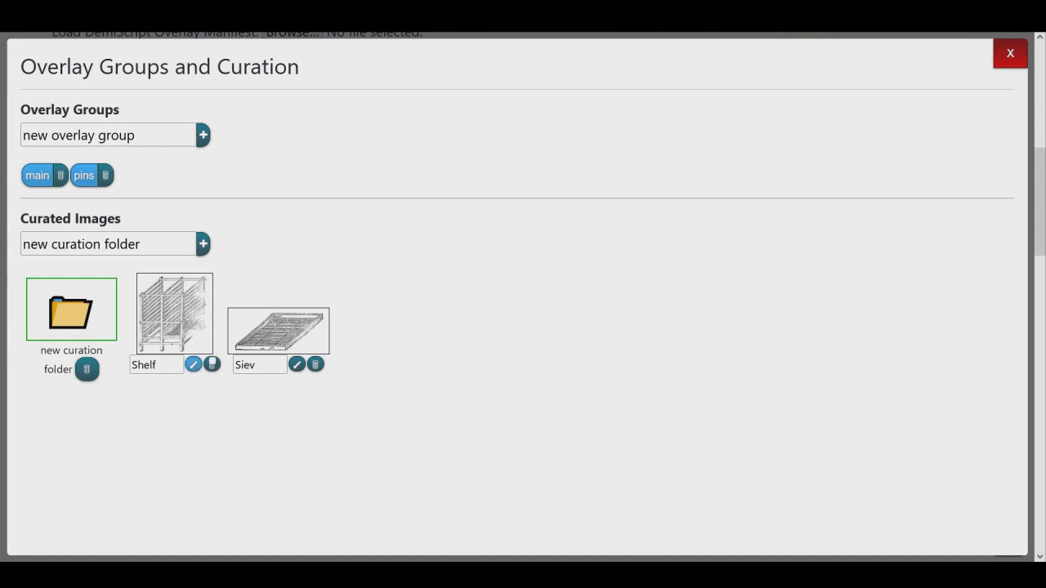
# Go from the curated Shelf image to its source region in the document, and do the same for the Siev image.
pyautogui.click(193, 365)
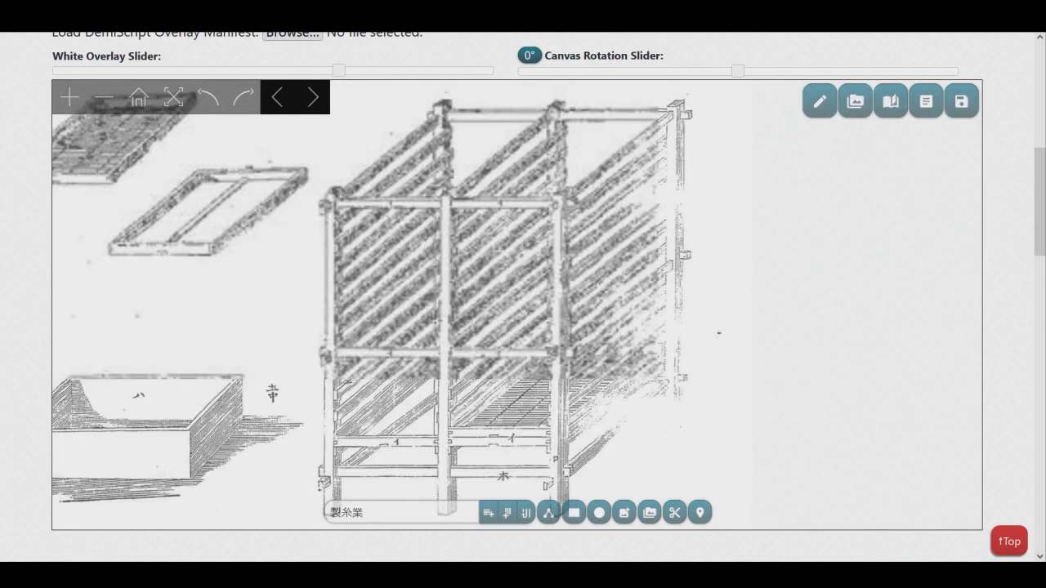
pyautogui.click(855, 101)
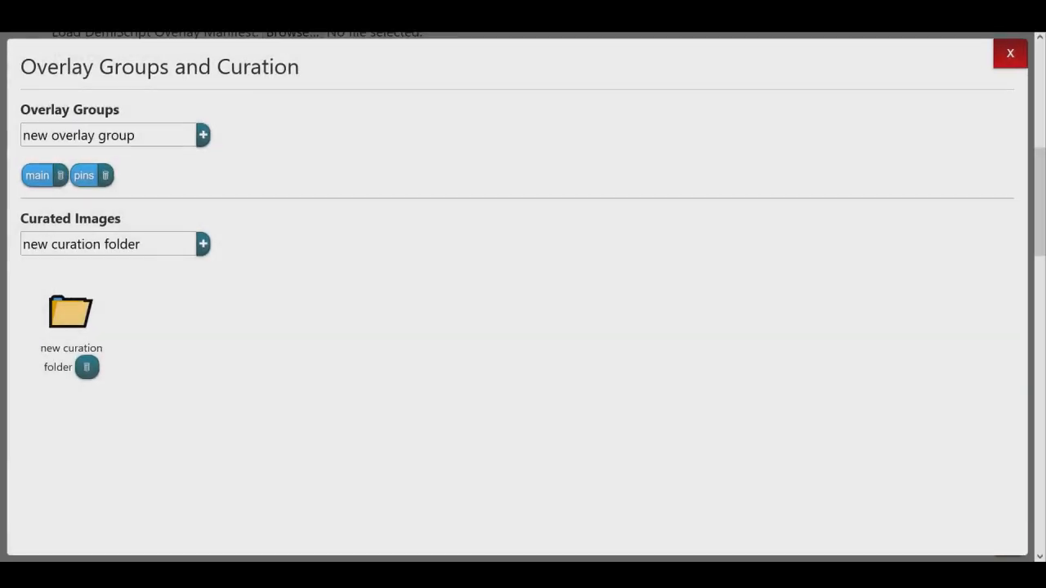
pyautogui.click(71, 311)
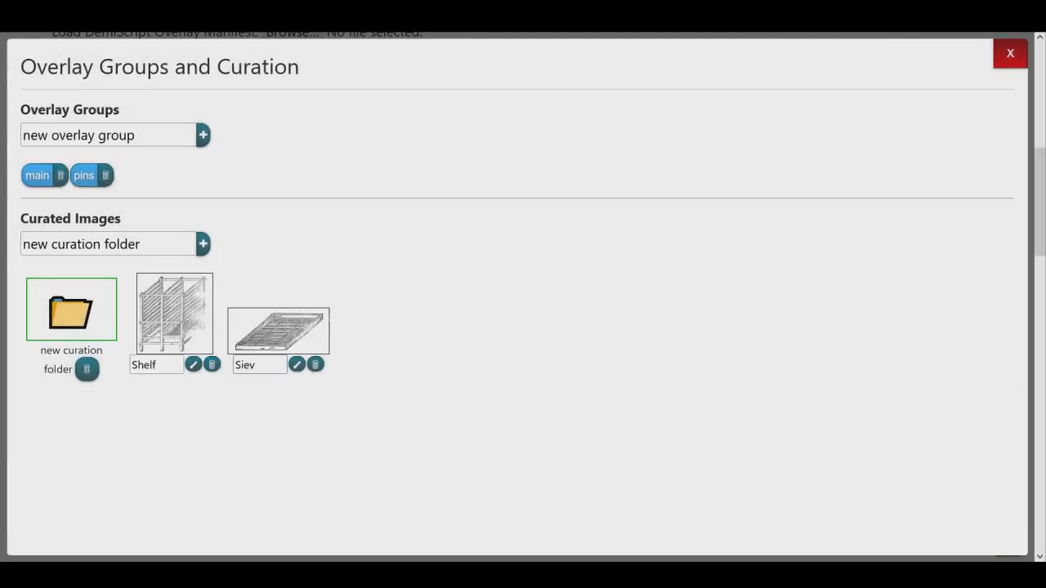
pyautogui.click(280, 333)
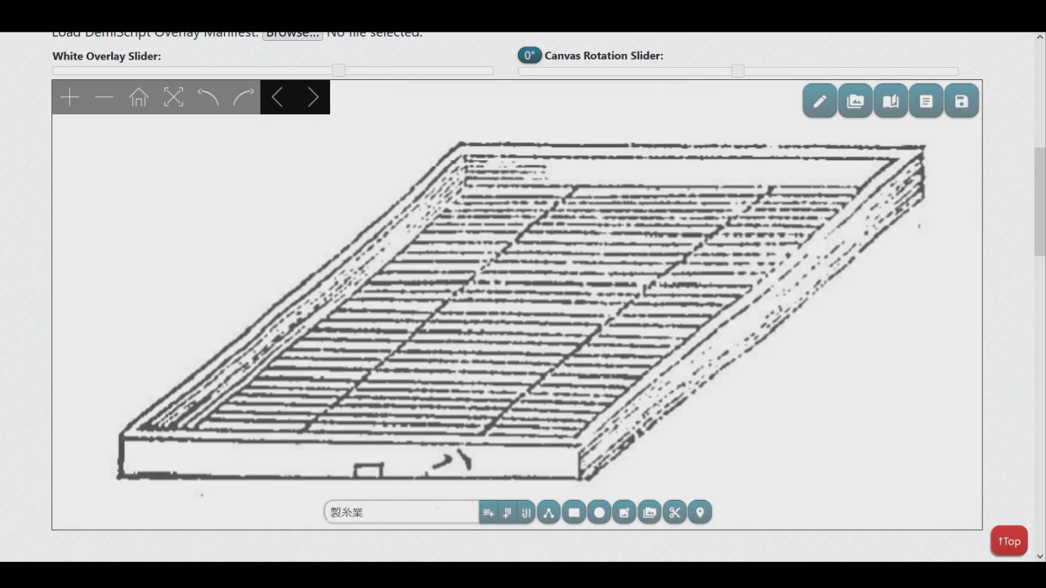
# Show the overlay editing tools and look through their colour and settings options.
pyautogui.click(825, 100)
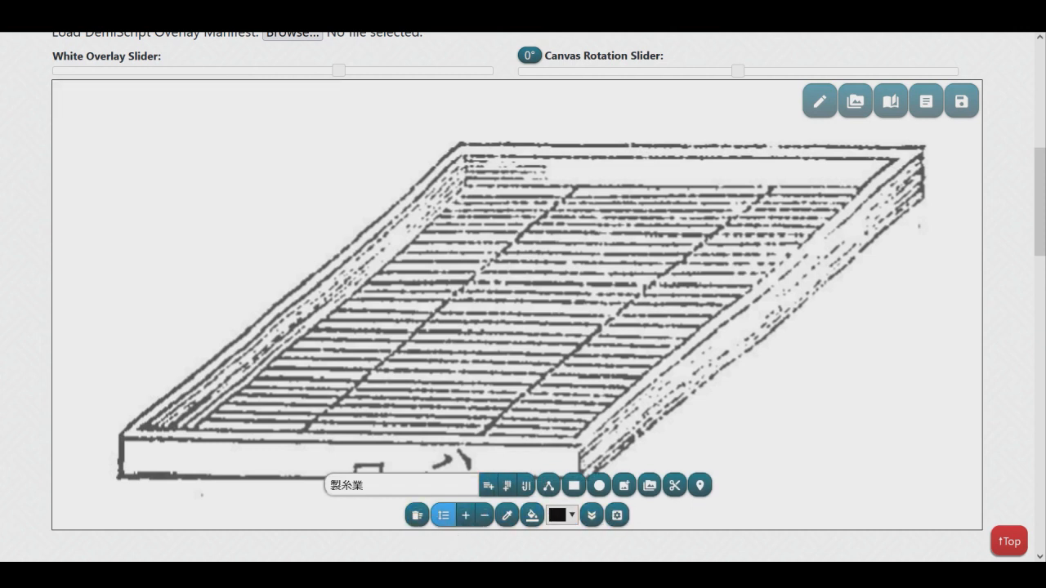
pyautogui.click(506, 514)
pyautogui.click(617, 515)
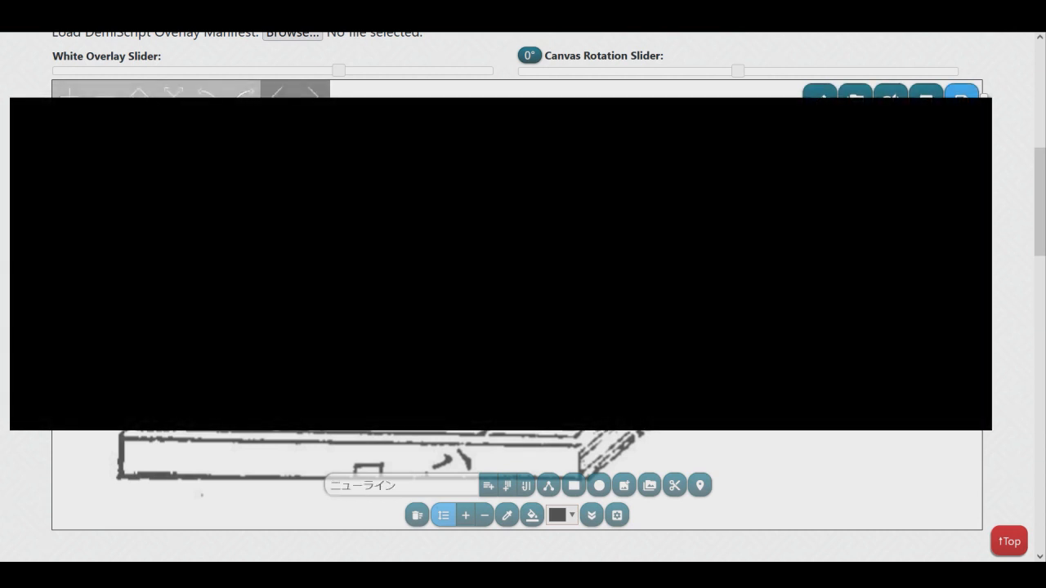
# Start saving the overlay manifest as demidoc.json and cancel the save.
pyautogui.click(966, 97)
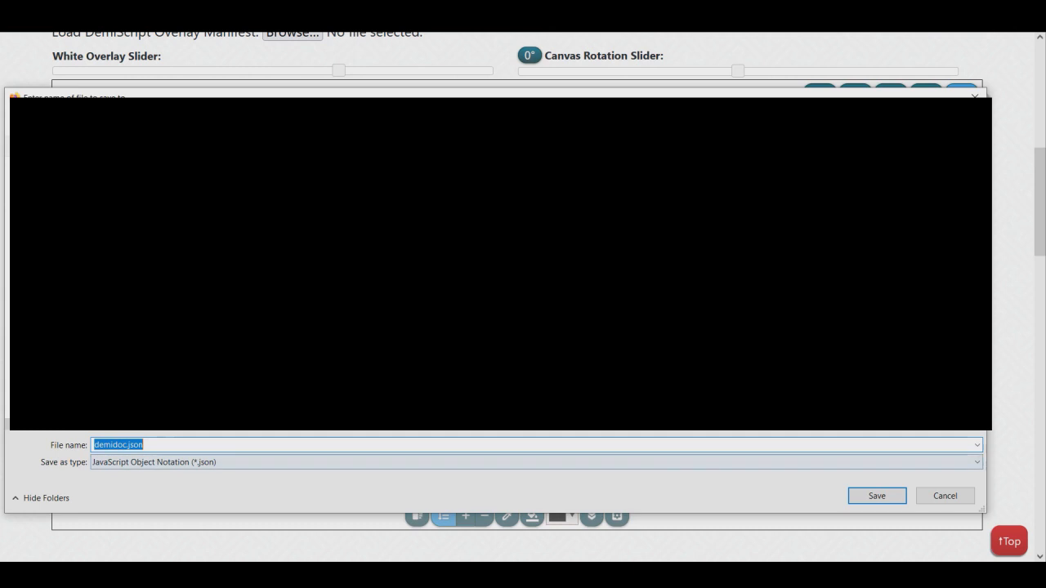
pyautogui.click(944, 496)
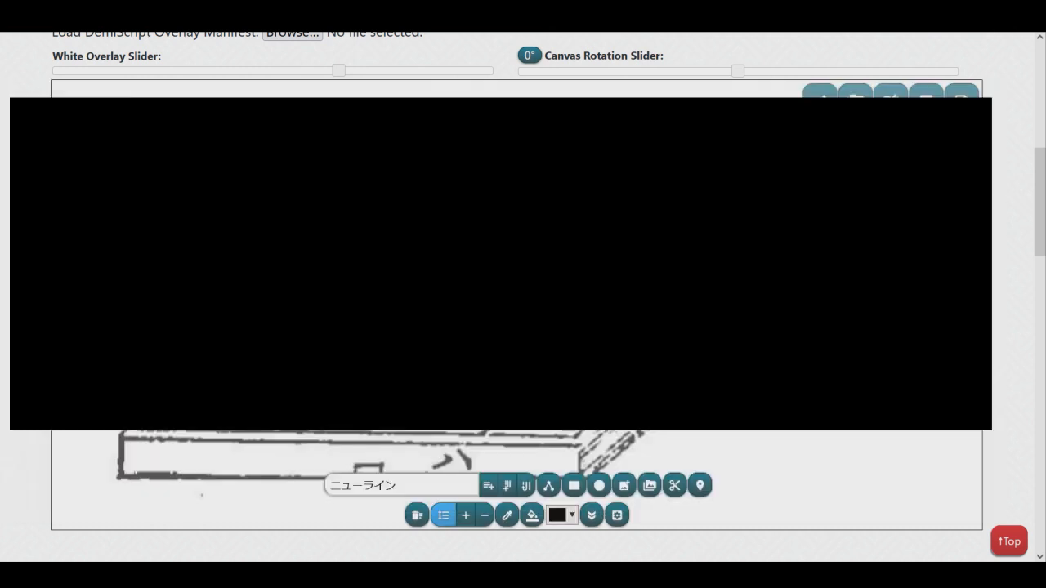